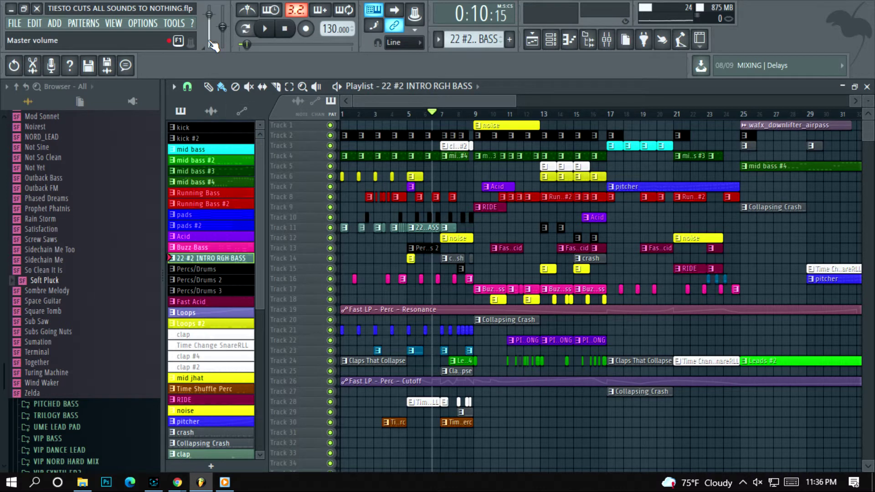
# Step: Switch playback from song to pattern mode and audition the kick and kick #2 patterns
pyautogui.click(250, 130)
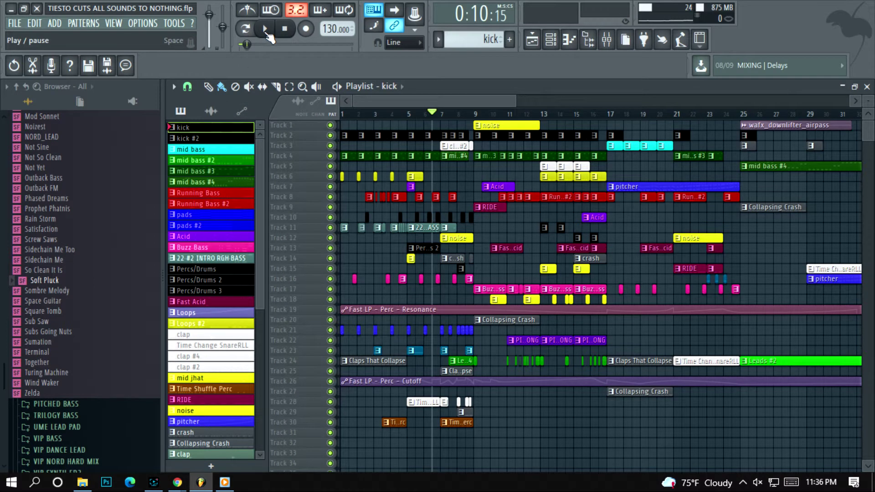
pyautogui.click(268, 33)
pyautogui.click(247, 32)
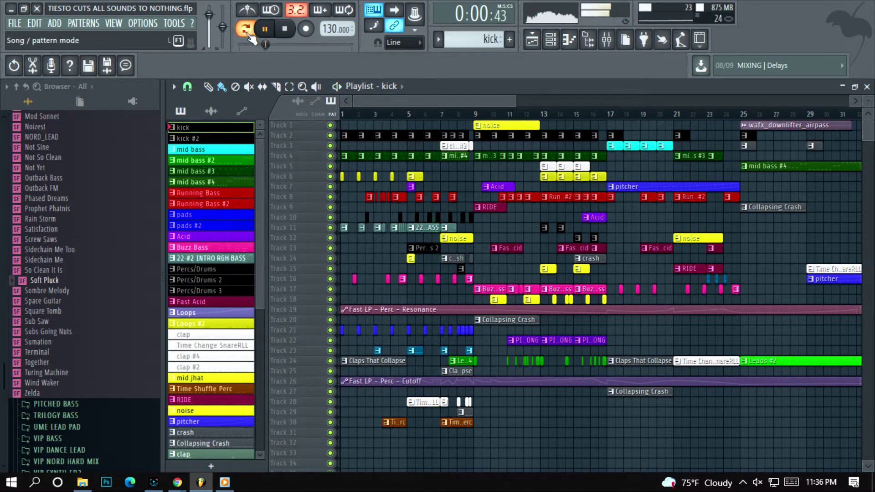
pyautogui.click(208, 141)
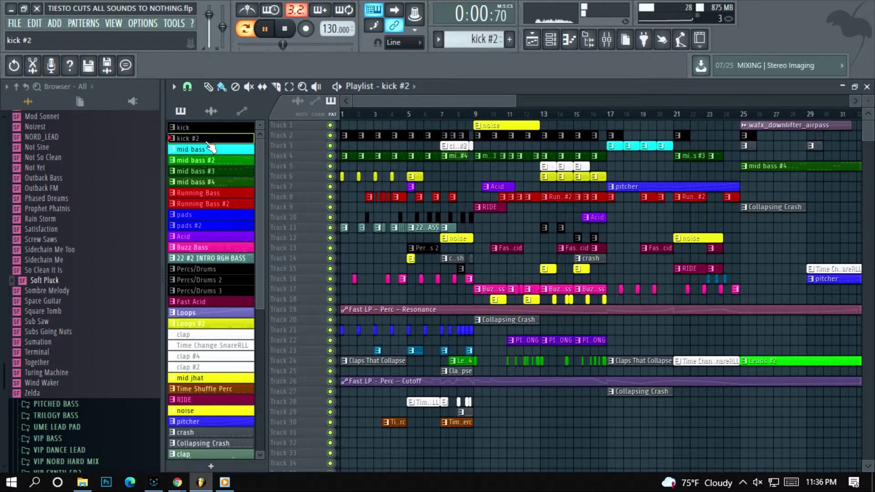
# Step: Audition the mid bass #3 pattern and stop playback
pyautogui.click(224, 171)
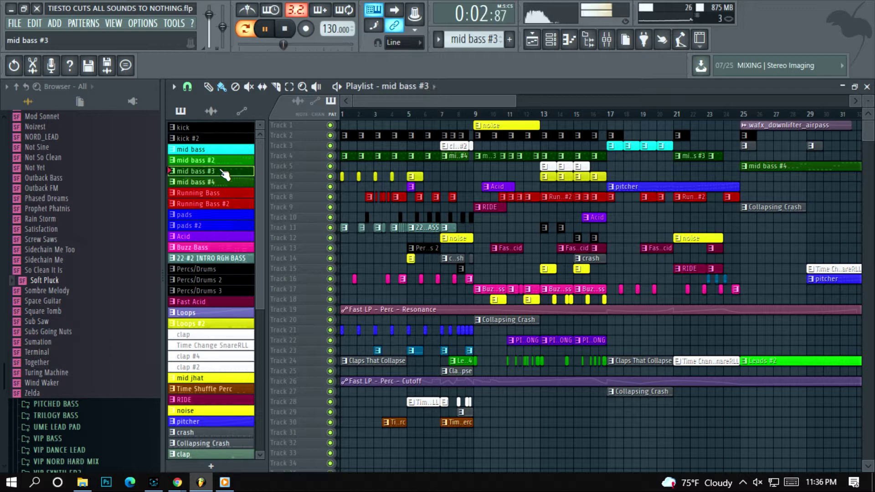
pyautogui.click(285, 30)
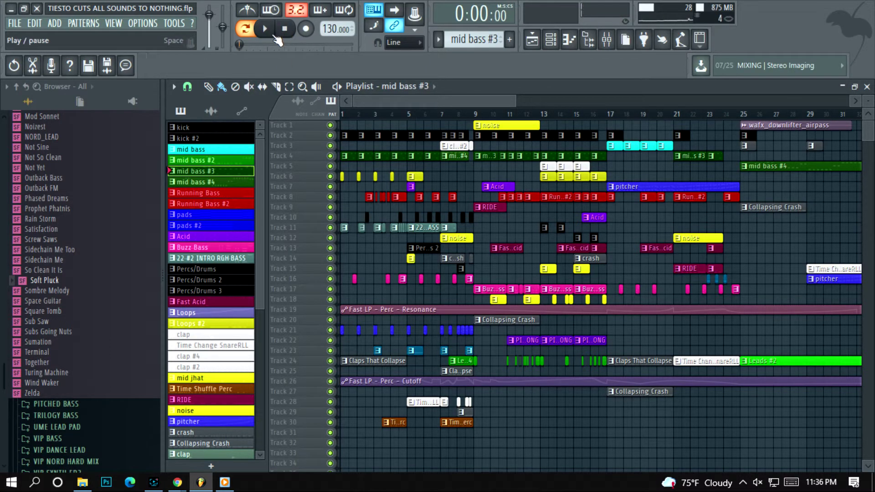
pyautogui.click(270, 34)
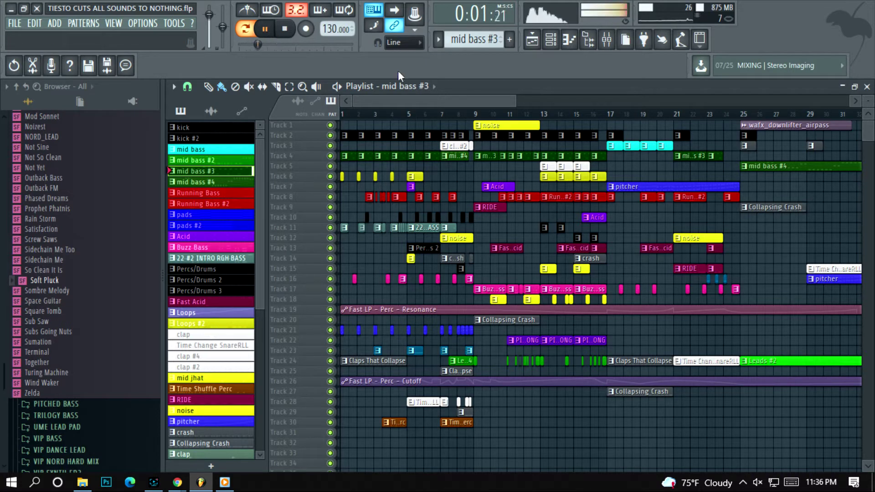
pyautogui.moveTo(516, 100); pyautogui.dragTo(408, 98)
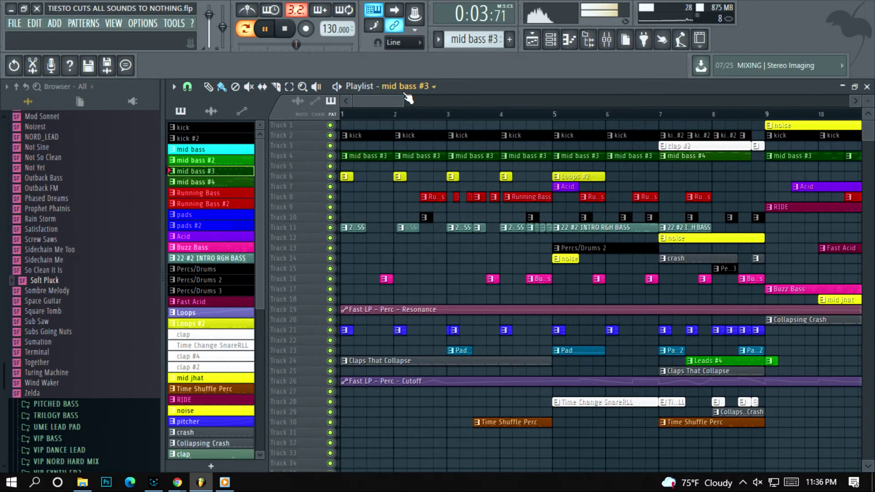
pyautogui.click(285, 28)
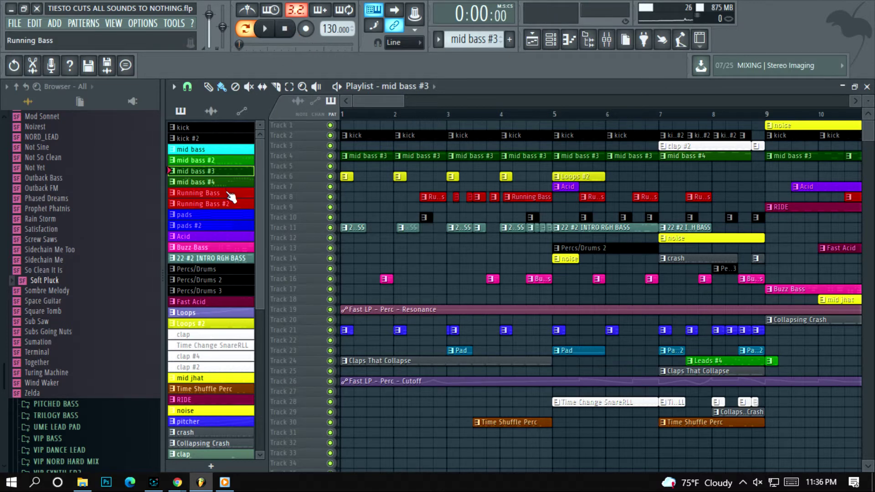
# Step: Audition the Running Bass pattern, examine its Acidic channel notes in the piano roll, and return to the playlist
pyautogui.click(230, 194)
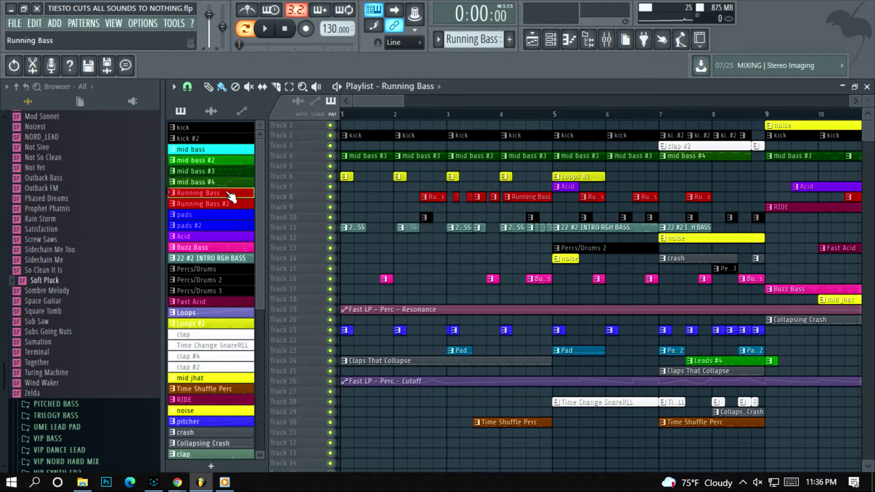
pyautogui.click(265, 29)
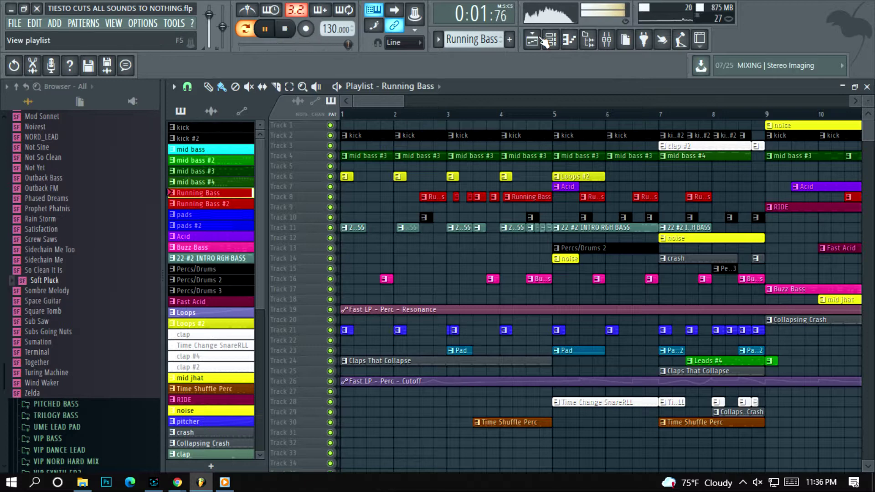
pyautogui.click(571, 41)
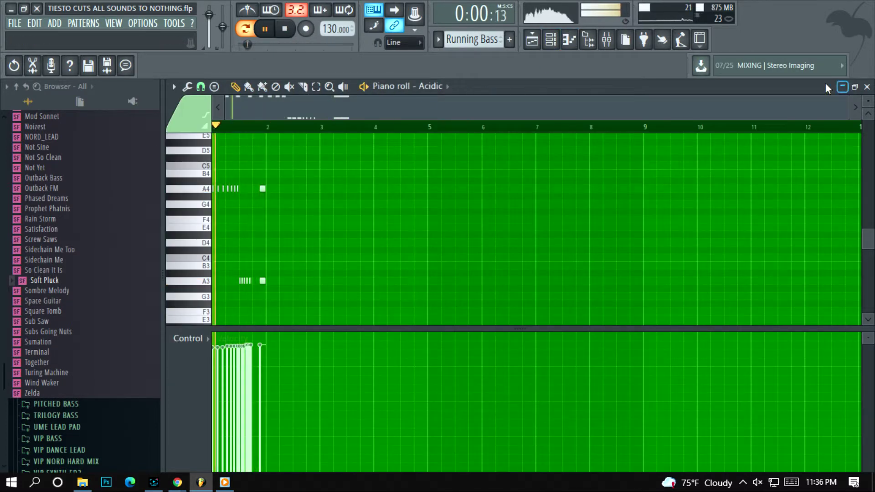
pyautogui.moveTo(855, 108); pyautogui.dragTo(605, 107)
pyautogui.click(284, 29)
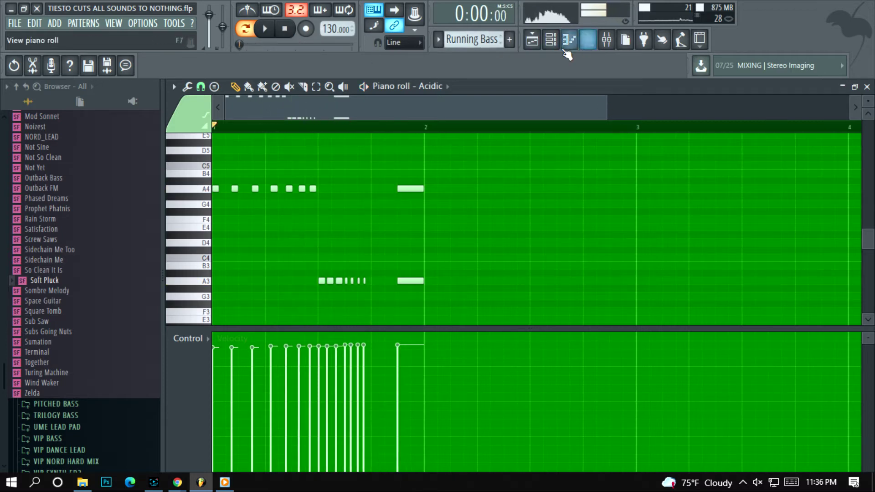
pyautogui.click(542, 45)
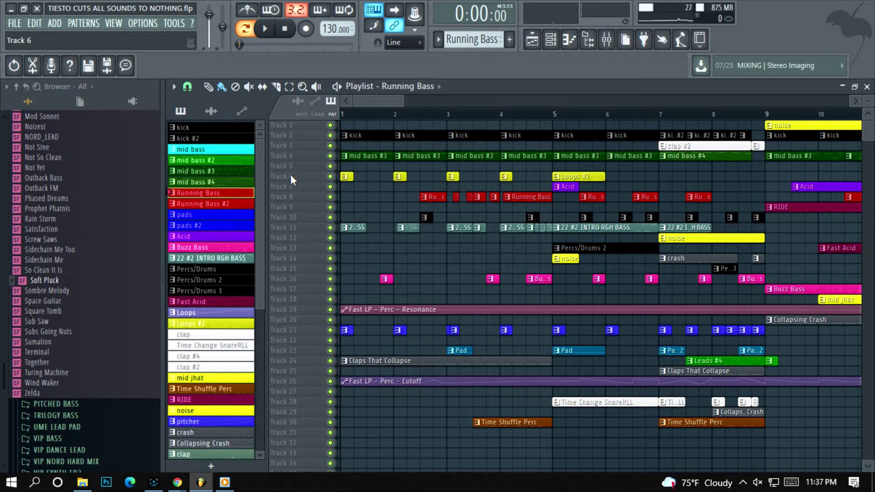
# Step: Audition the Buzz Bass pattern, examine its Acoustic nylon notes in the piano roll, and return to the playlist
pyautogui.click(243, 249)
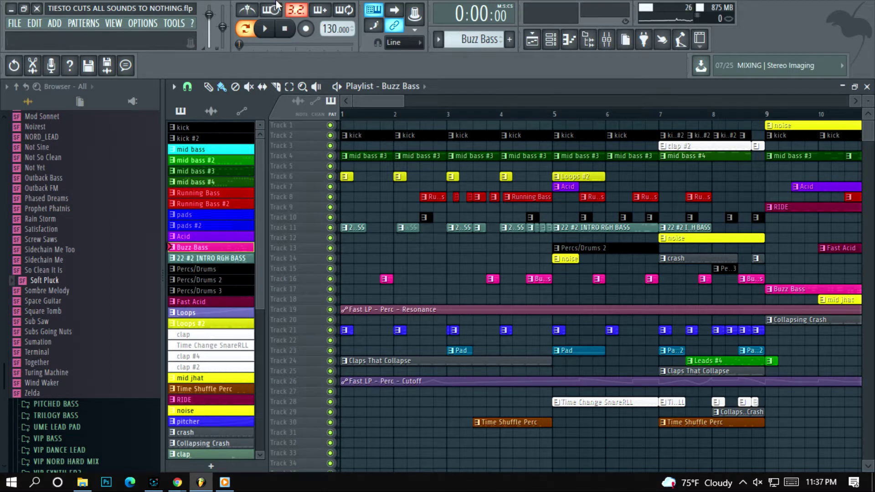
pyautogui.click(270, 38)
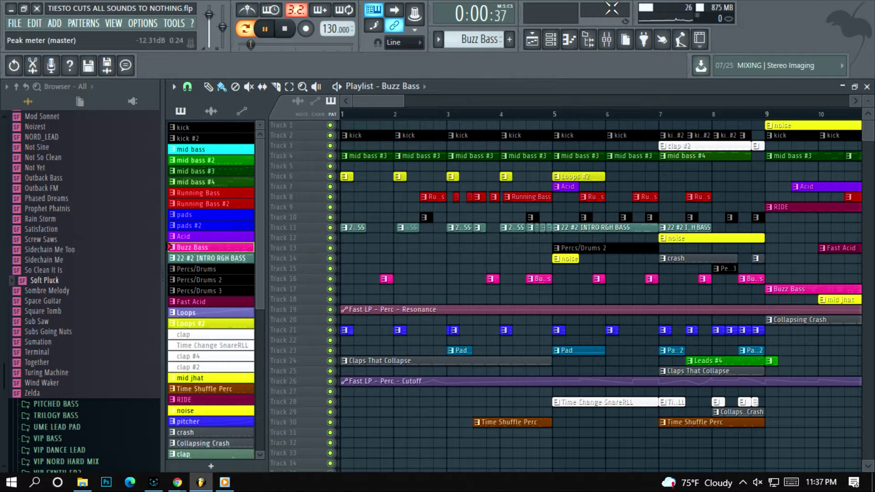
pyautogui.click(569, 40)
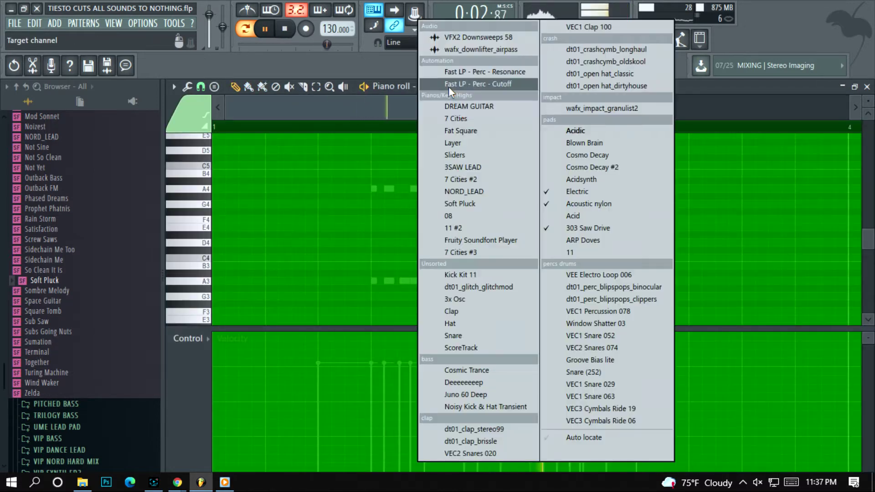
pyautogui.click(449, 87)
pyautogui.click(624, 205)
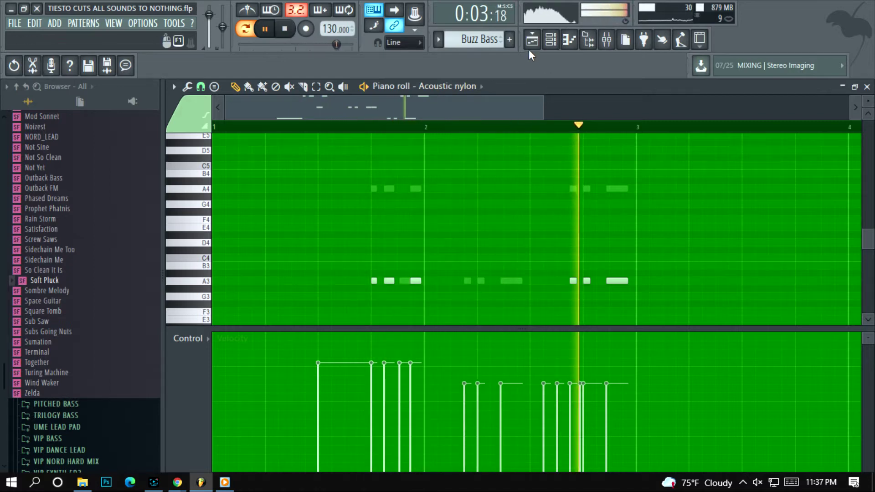
pyautogui.click(287, 31)
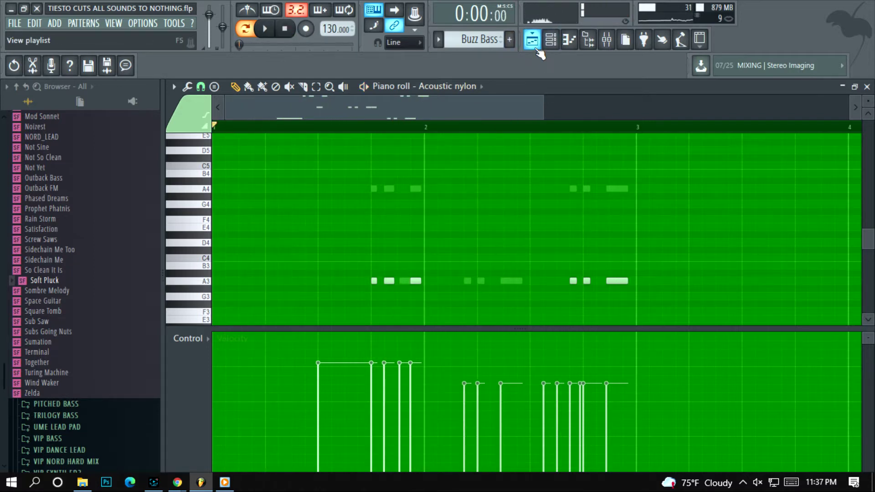
pyautogui.click(531, 42)
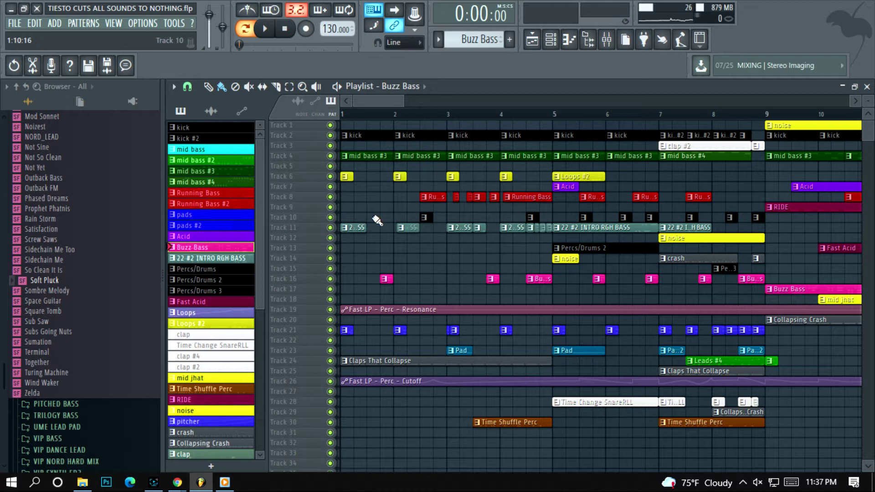
# Step: Play the pitcher pattern and examine its DREAM GUITAR notes in the piano roll
pyautogui.moveTo(403, 105); pyautogui.dragTo(375, 105)
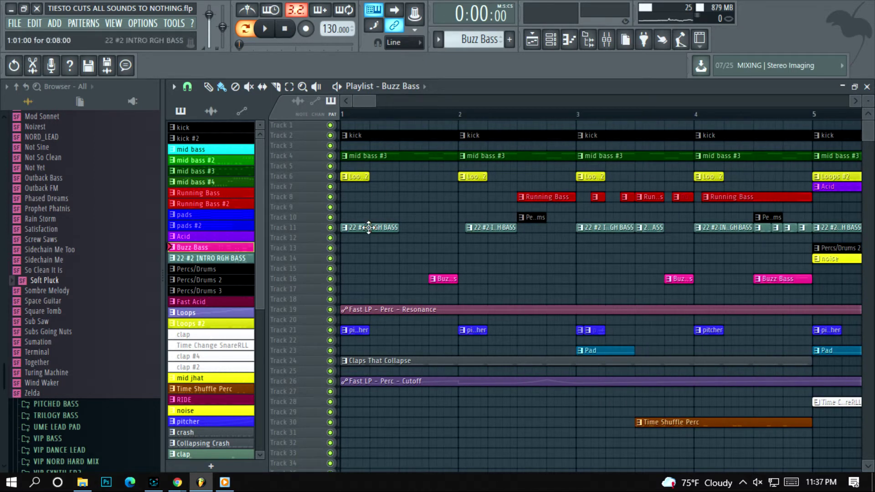
pyautogui.click(226, 422)
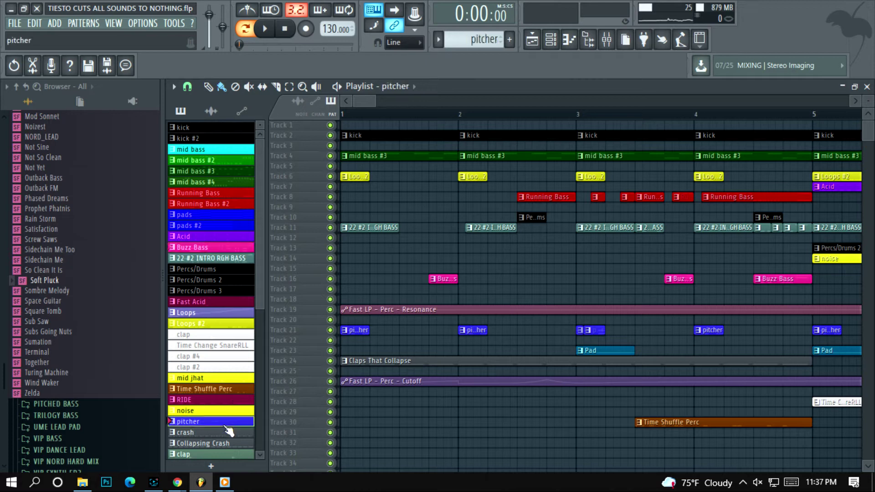
pyautogui.click(268, 30)
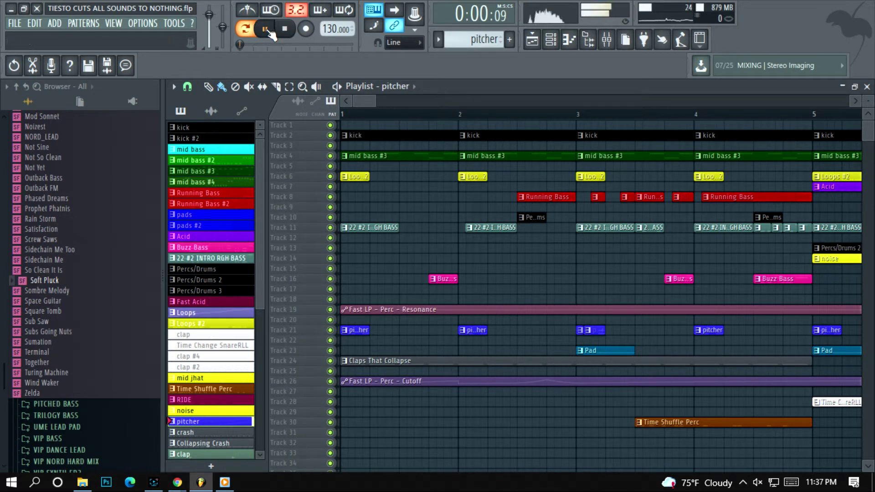
pyautogui.click(569, 40)
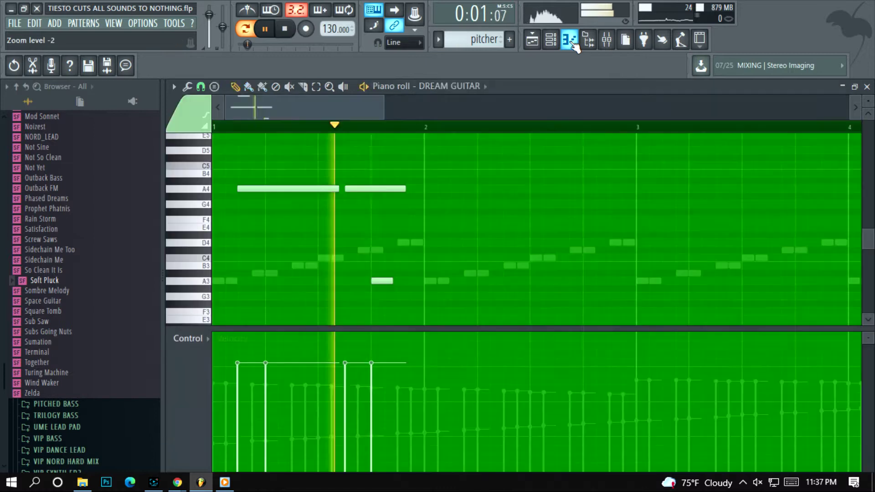
pyautogui.click(486, 86)
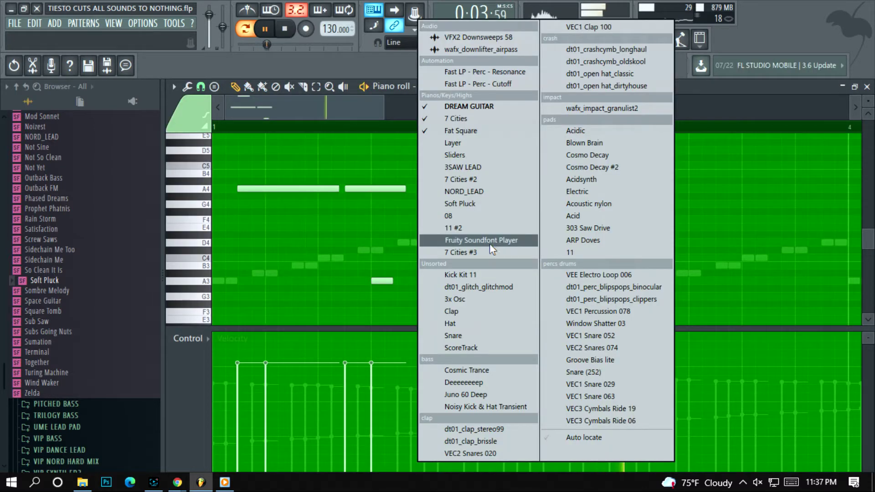
pyautogui.click(509, 105)
# Step: Examine the pitcher pattern's entire Fat Square note run in the piano roll and its channels in the channel rack
pyautogui.click(488, 87)
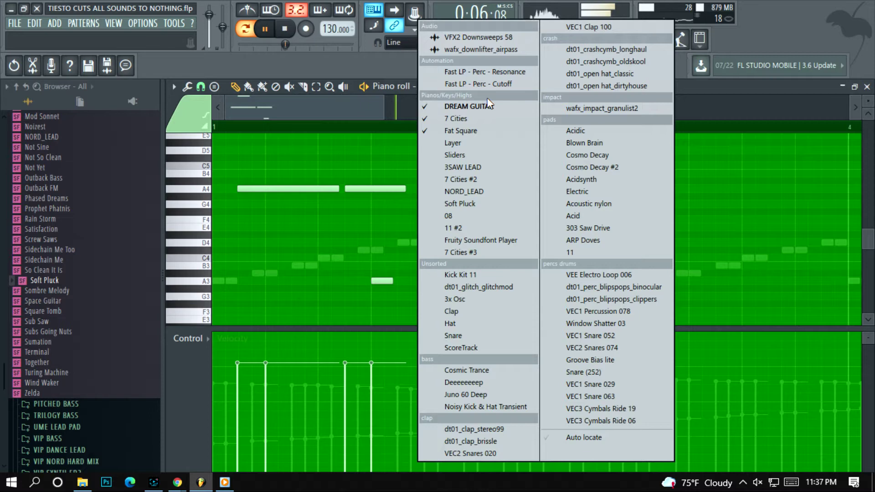
pyautogui.click(494, 132)
pyautogui.moveTo(387, 103); pyautogui.dragTo(752, 105)
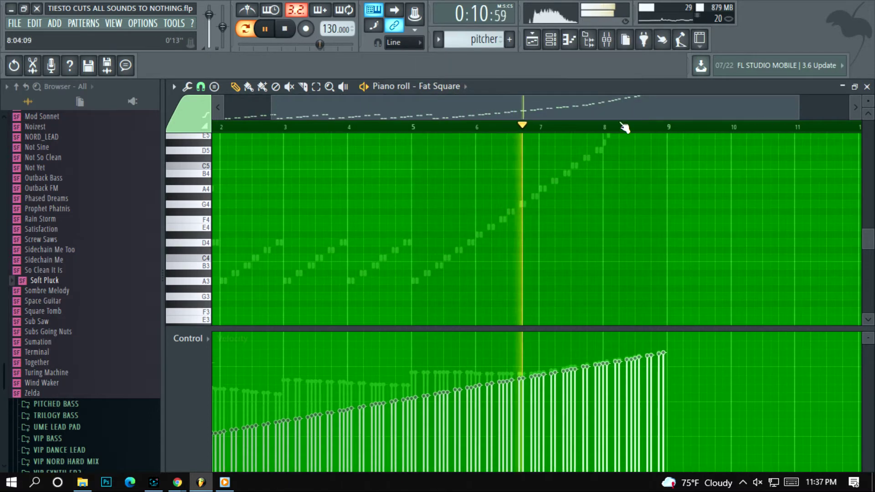
pyautogui.scroll(-2, 531, 168)
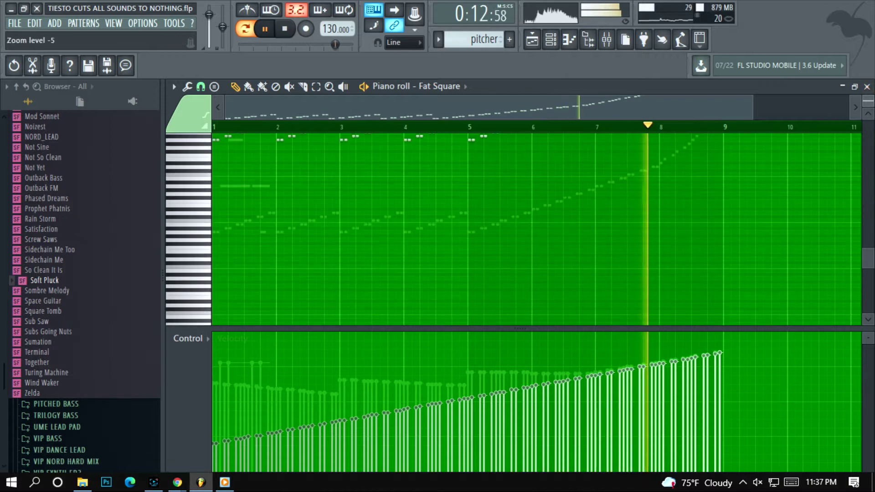
pyautogui.scroll(5, 532, 169)
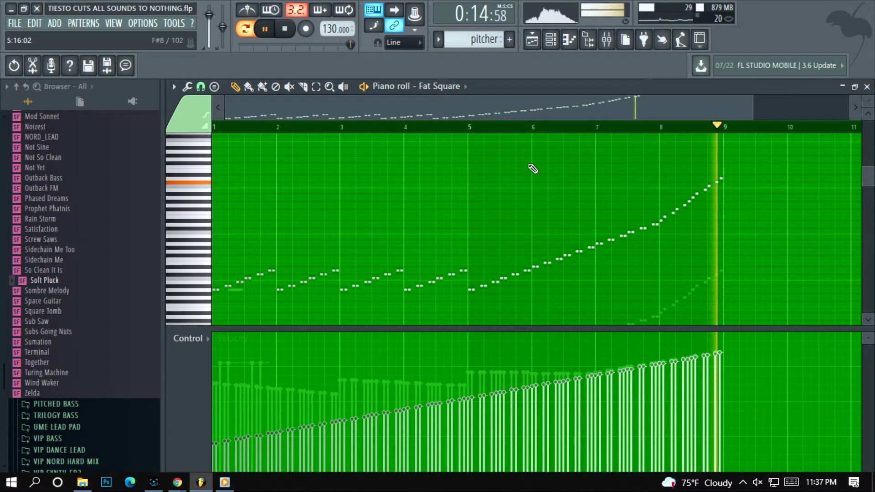
pyautogui.click(285, 28)
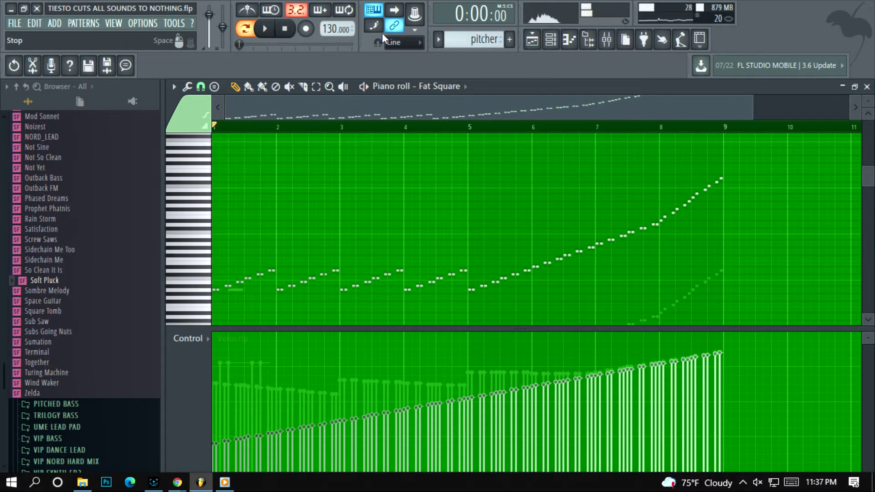
pyautogui.click(550, 40)
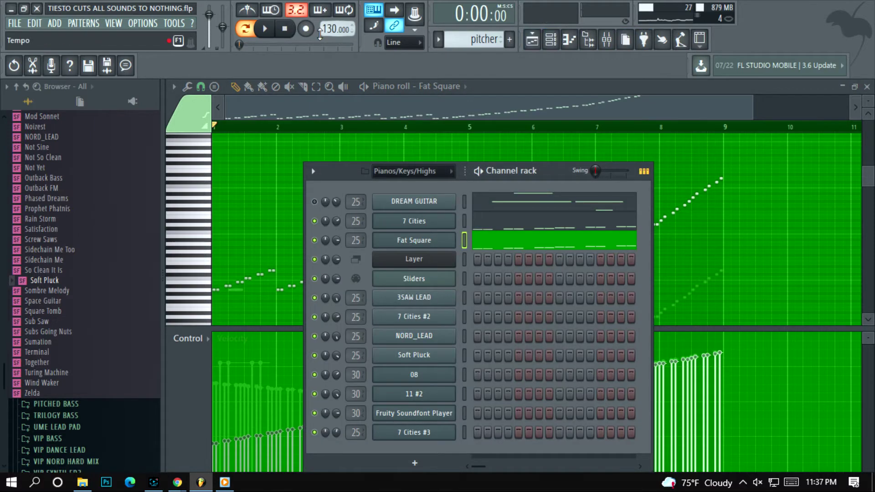
pyautogui.click(532, 40)
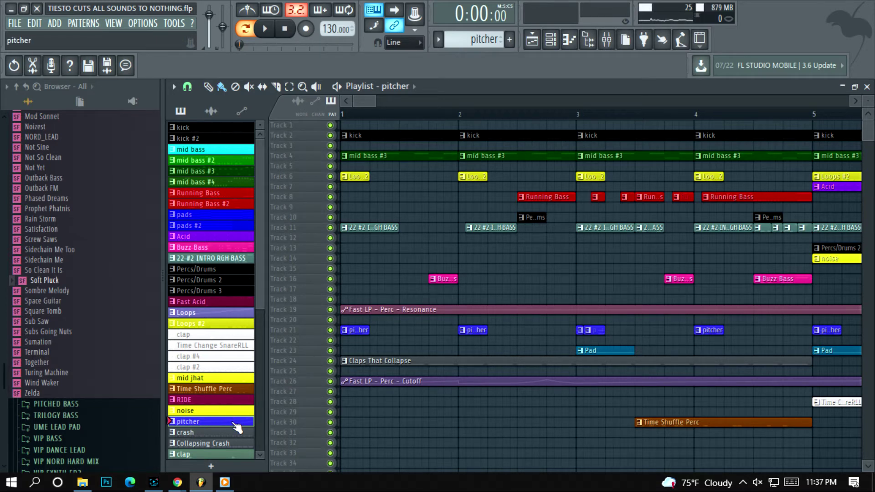
# Step: Examine the VEC1 Percussion 078 notes of the Time Shuffle Perc pattern in the piano roll
pyautogui.click(237, 391)
pyautogui.click(570, 40)
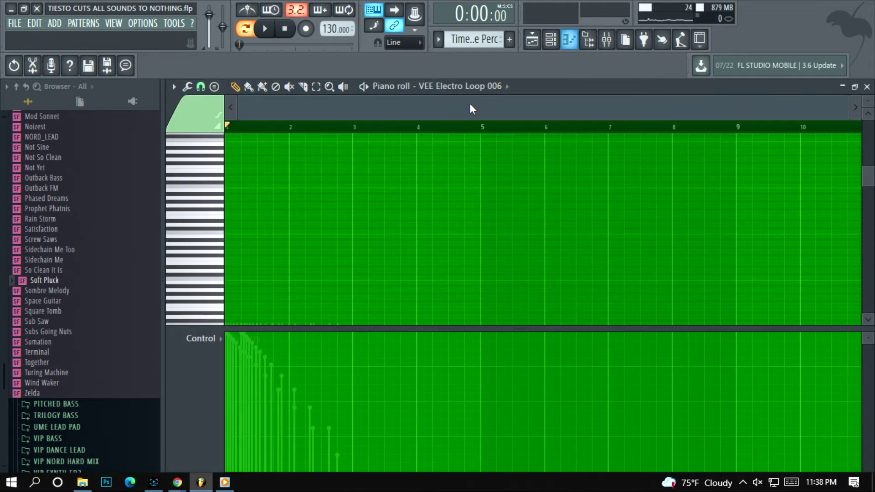
pyautogui.click(508, 86)
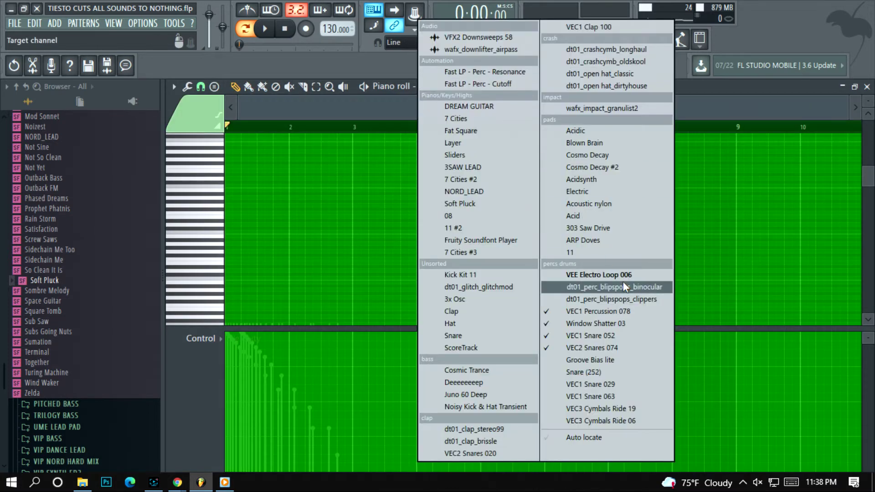
pyautogui.click(606, 311)
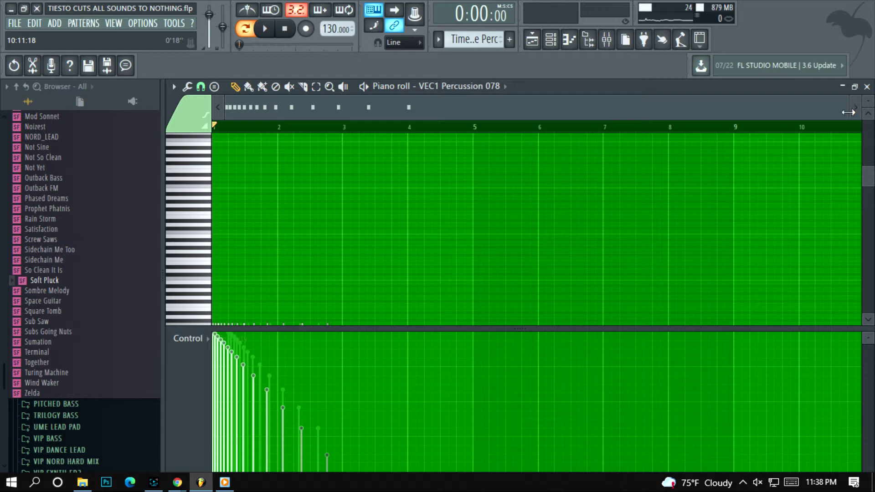
pyautogui.moveTo(848, 112); pyautogui.dragTo(515, 112)
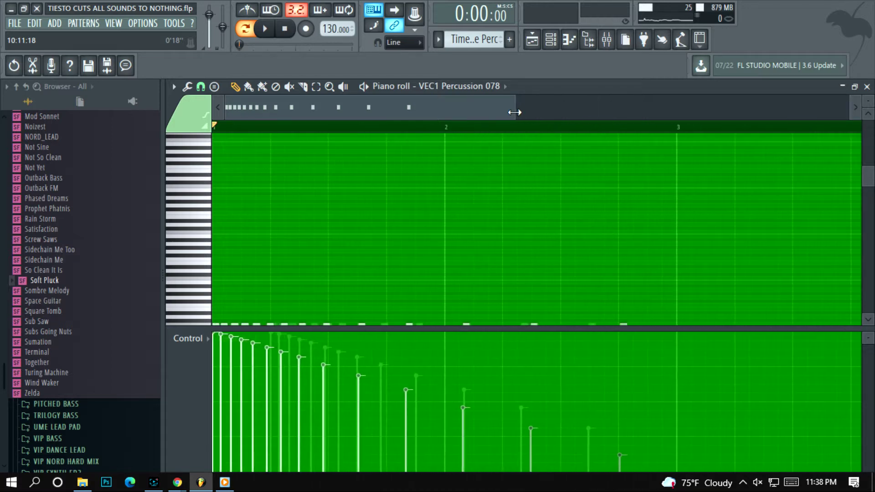
# Step: Audition the VEC1 Percussion 078 notes of the Time Shuffle Perc pattern and return to the playlist
pyautogui.scroll(-2, 264, 255)
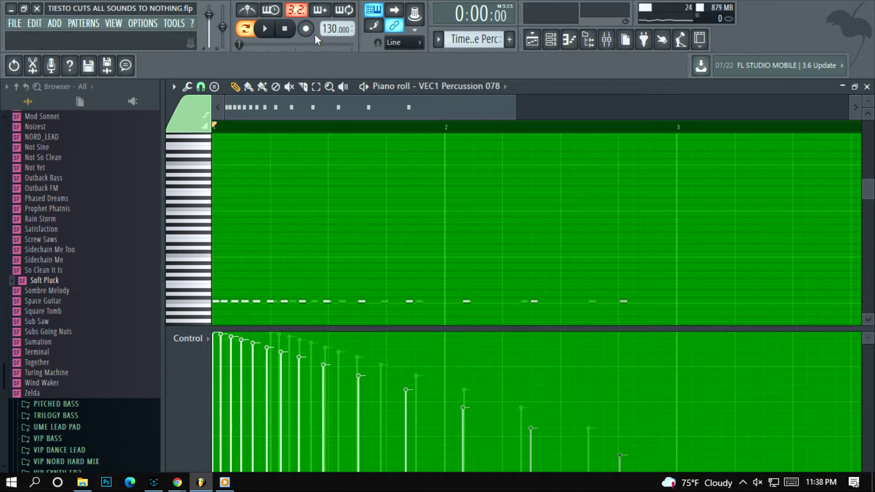
pyautogui.click(266, 31)
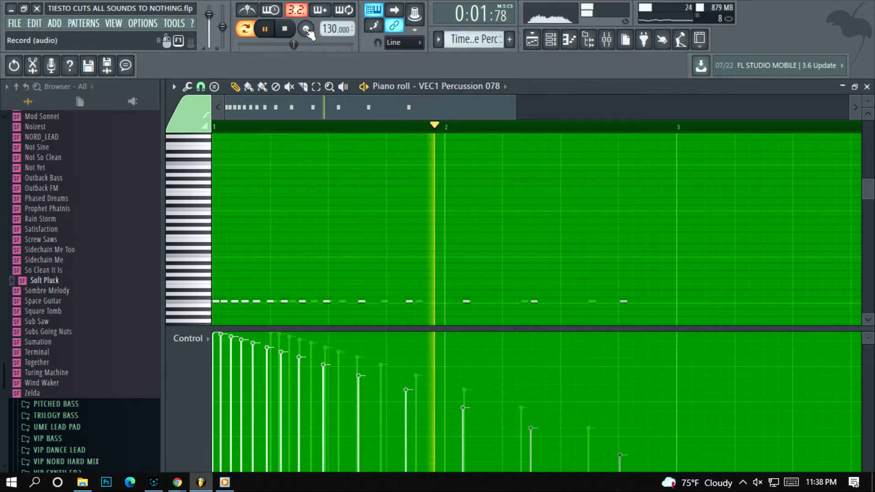
pyautogui.press('space')
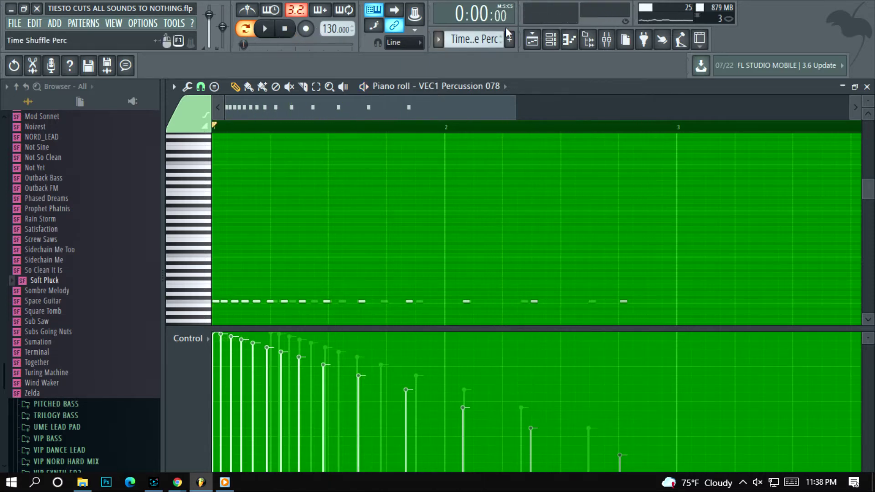
pyautogui.click(532, 40)
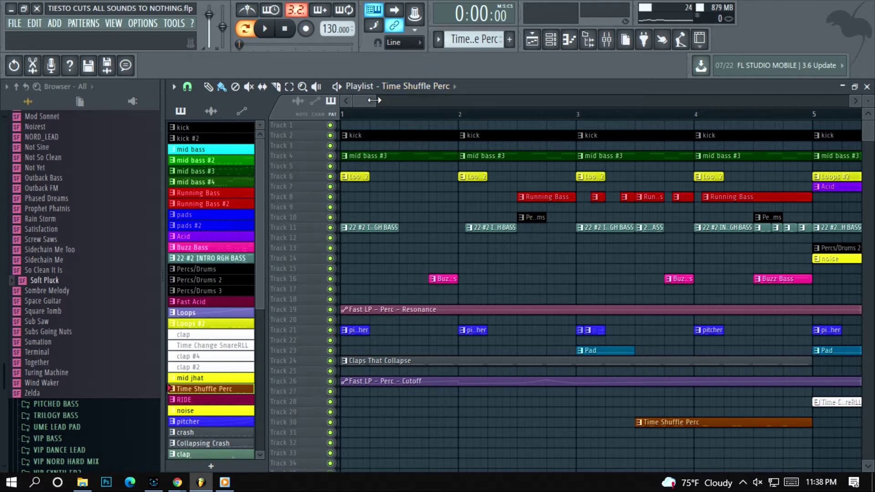
pyautogui.moveTo(373, 100); pyautogui.dragTo(473, 101)
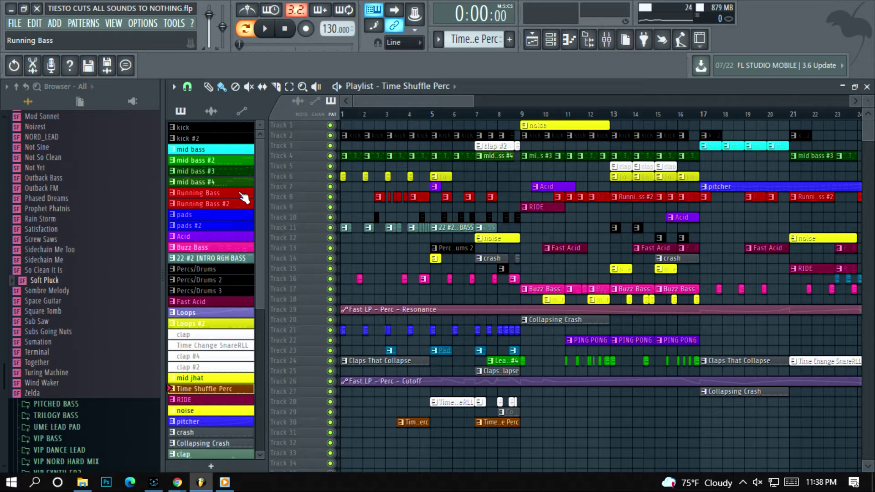
# Step: Place four consecutive E6 notes from the start of bar 1 in the VEC1 Percussion 078 piano roll
pyautogui.click(567, 40)
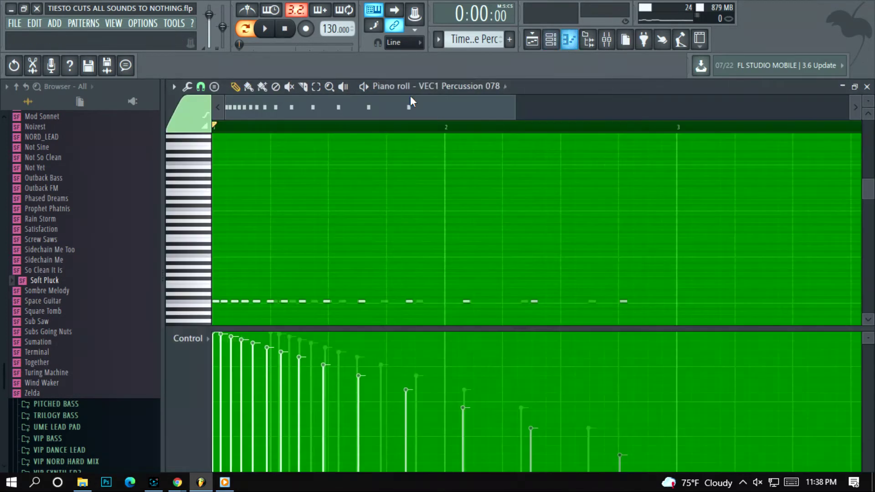
pyautogui.scroll(-1, 253, 259)
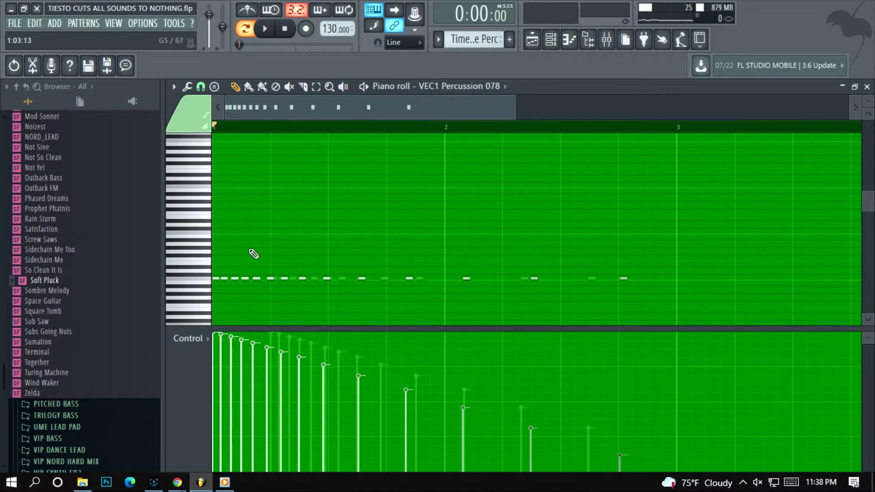
pyautogui.click(226, 217)
pyautogui.click(250, 217)
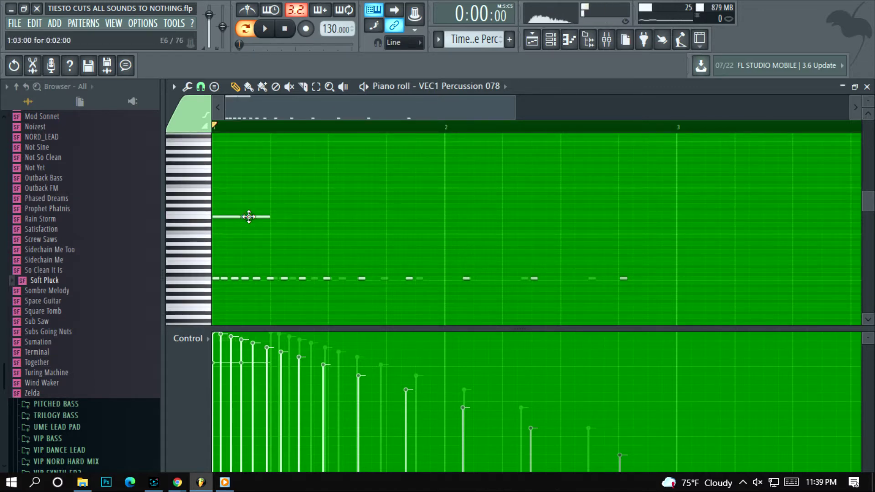
pyautogui.click(286, 217)
pyautogui.click(312, 218)
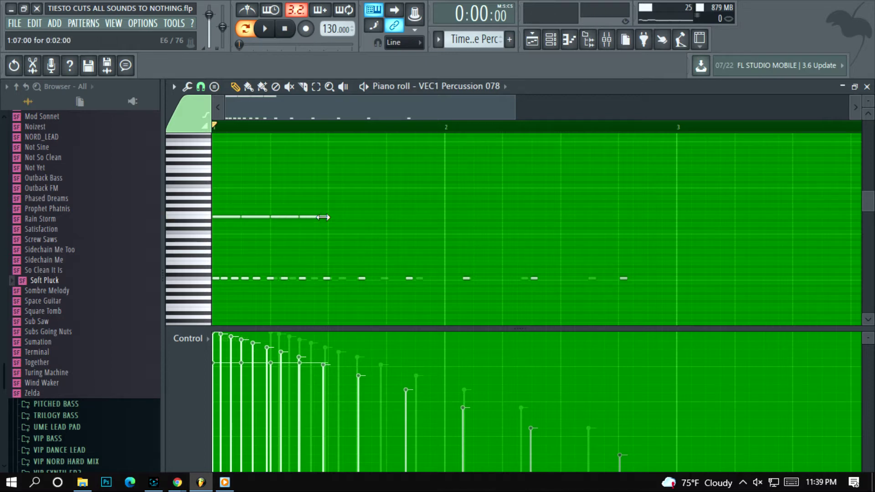
# Step: Delete the four E6 notes from bar 1 of the VEC1 Percussion 078 piano roll
pyautogui.rightClick(314, 218)
pyautogui.rightClick(285, 217)
pyautogui.rightClick(255, 218)
pyautogui.rightClick(227, 217)
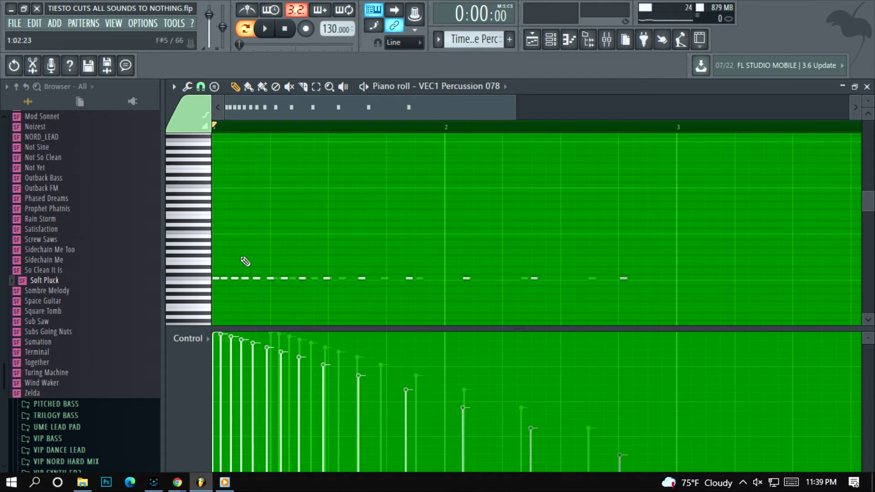
pyautogui.scroll(-1, 259, 257)
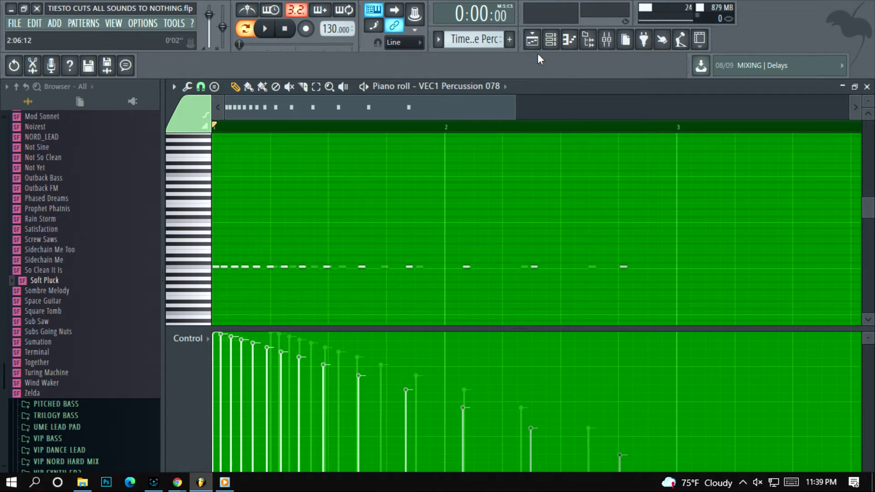
# Step: Select bars 1 to 8 in the playlist and play that section of the arrangement
pyautogui.click(532, 39)
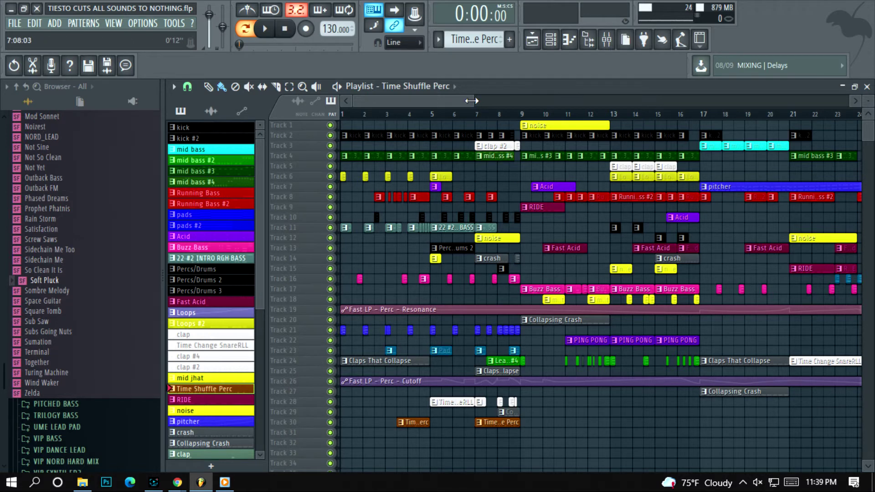
pyautogui.moveTo(469, 99); pyautogui.dragTo(443, 100)
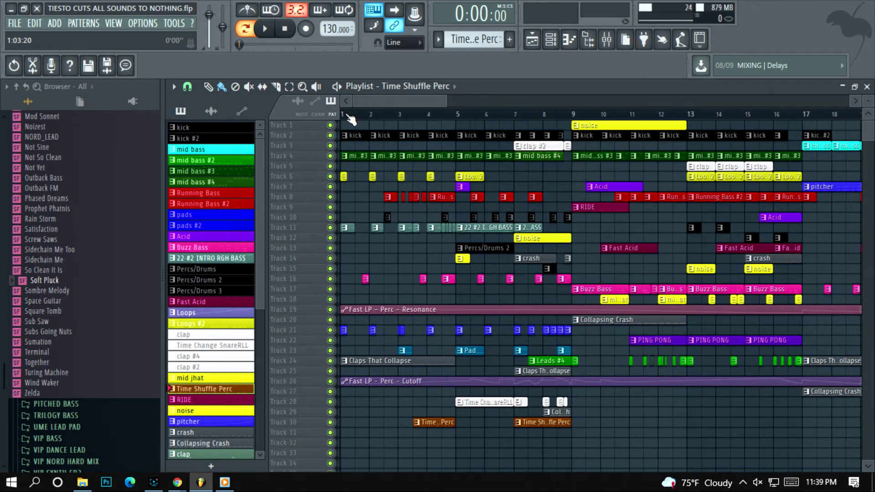
pyautogui.moveTo(345, 117); pyautogui.dragTo(571, 122)
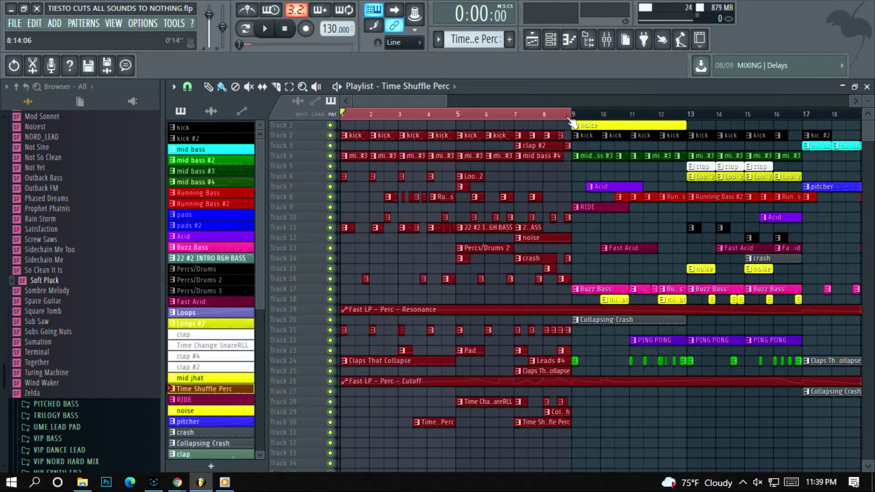
pyautogui.click(266, 28)
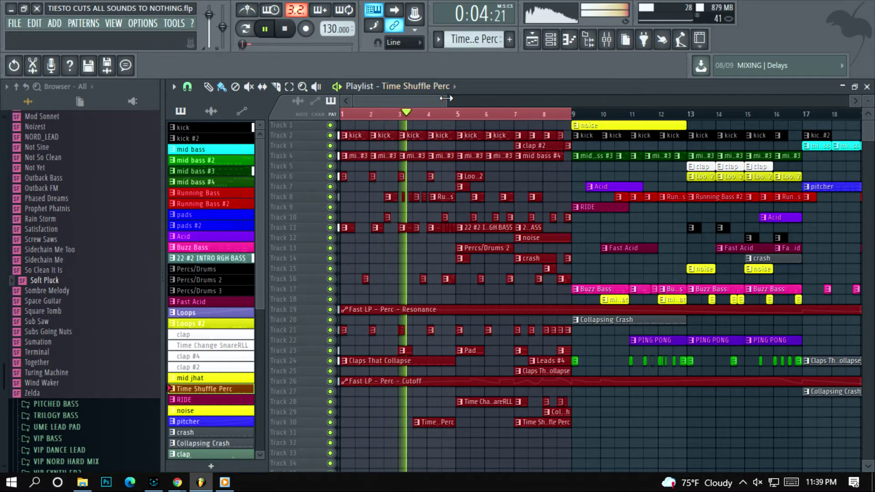
pyautogui.moveTo(438, 95); pyautogui.dragTo(534, 96)
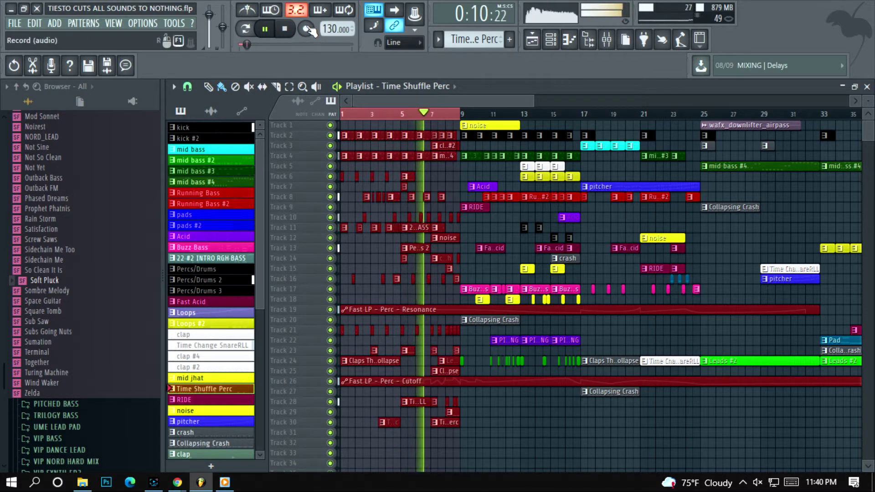
pyautogui.click(285, 29)
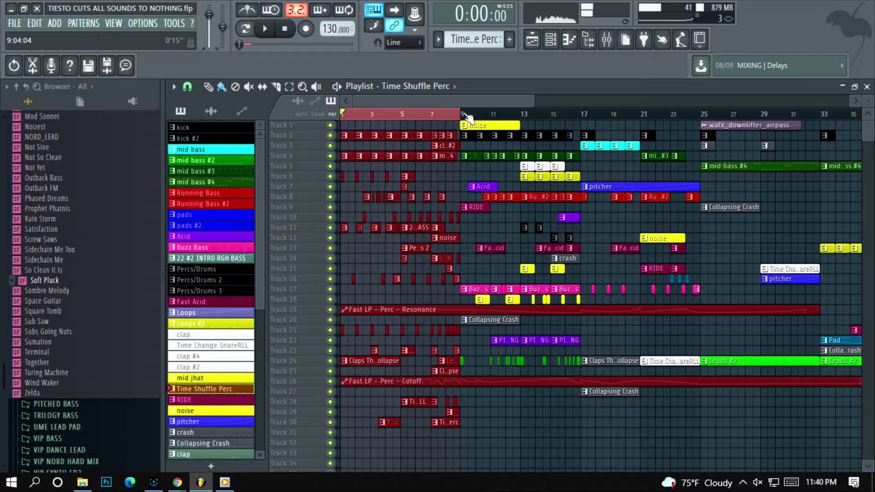
# Step: Select bars 9 to 16 in the playlist and play that section of the arrangement
pyautogui.moveTo(466, 115); pyautogui.dragTo(583, 120)
pyautogui.press('space')
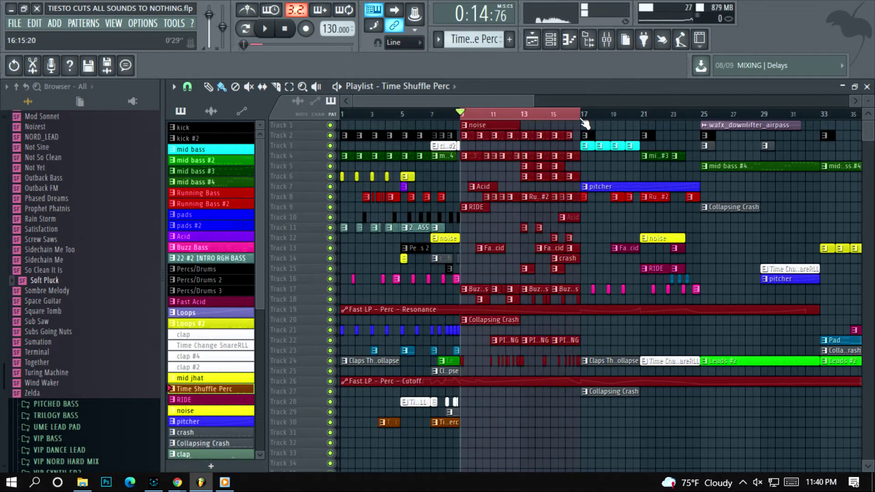
pyautogui.click(265, 29)
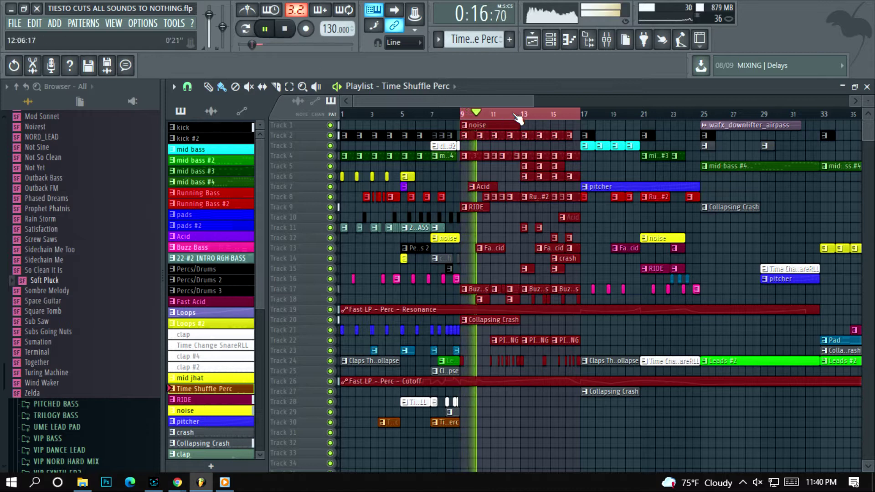
pyautogui.moveTo(533, 100); pyautogui.dragTo(617, 101)
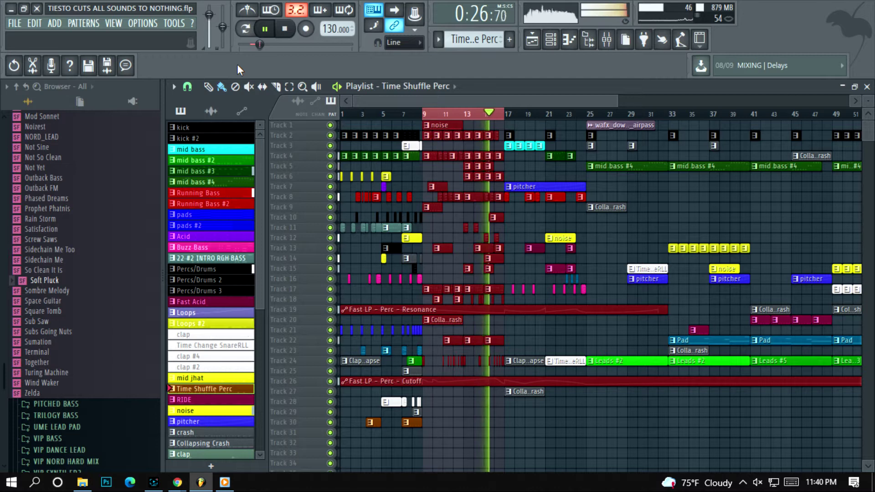
pyautogui.click(287, 30)
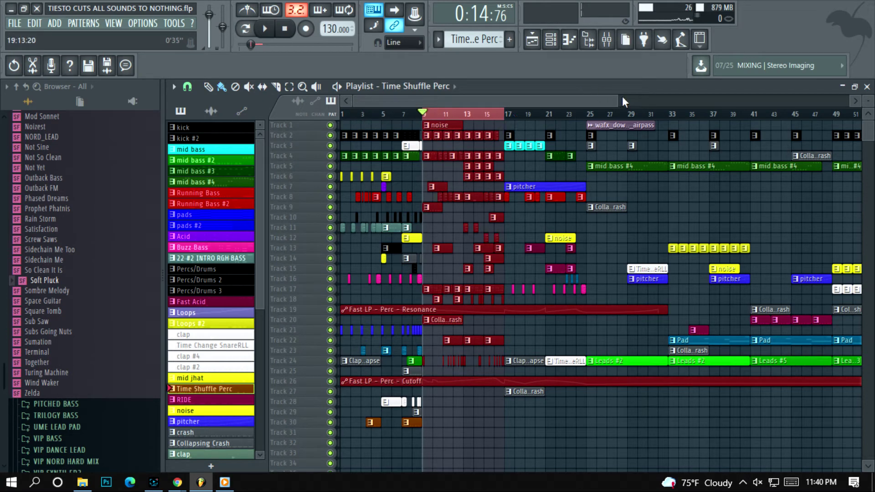
pyautogui.moveTo(620, 97); pyautogui.dragTo(515, 102)
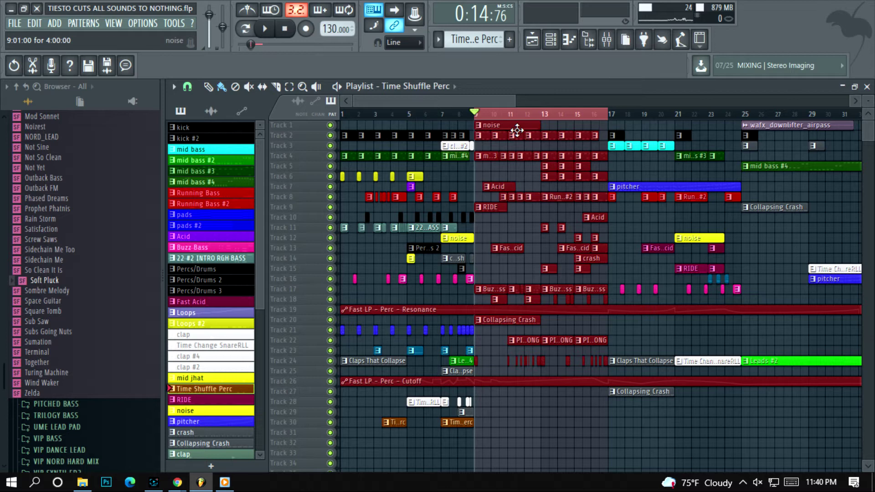
pyautogui.moveTo(517, 100); pyautogui.dragTo(494, 95)
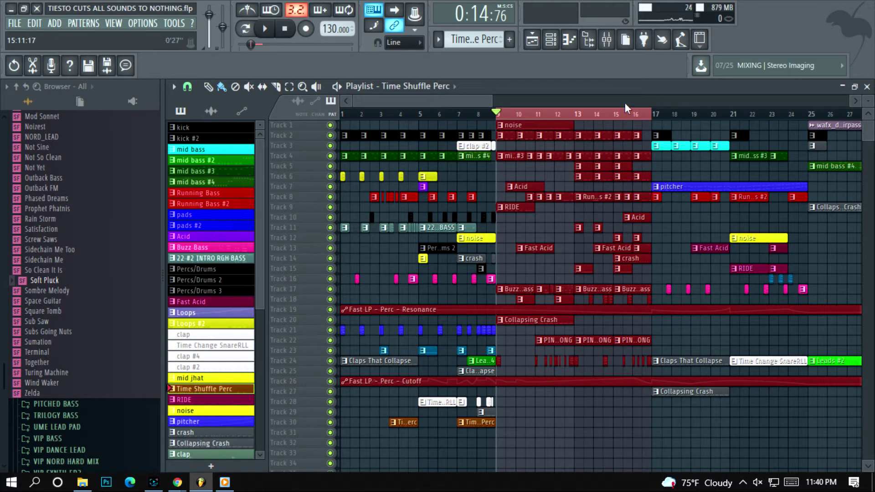
pyautogui.moveTo(490, 97); pyautogui.dragTo(570, 98)
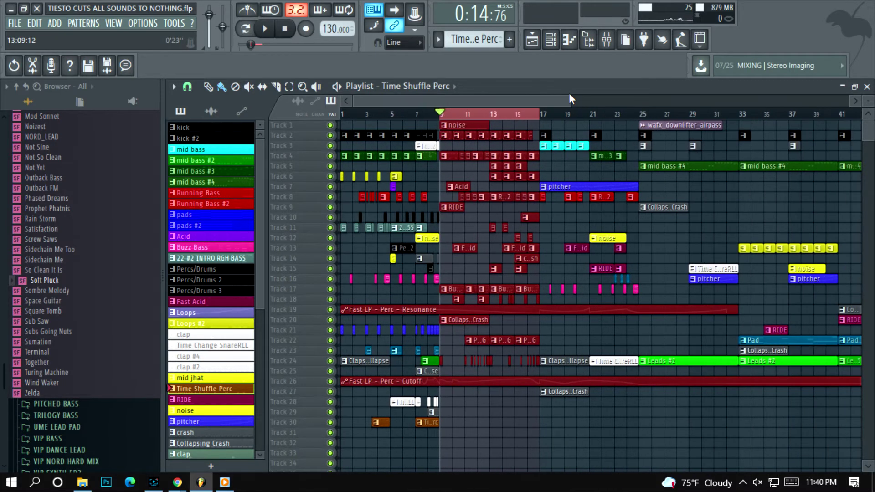
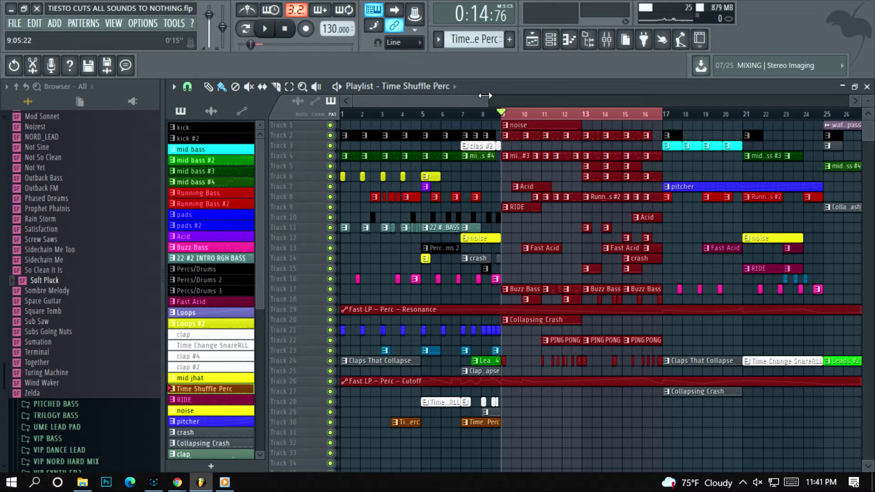
pyautogui.moveTo(486, 97); pyautogui.dragTo(588, 97)
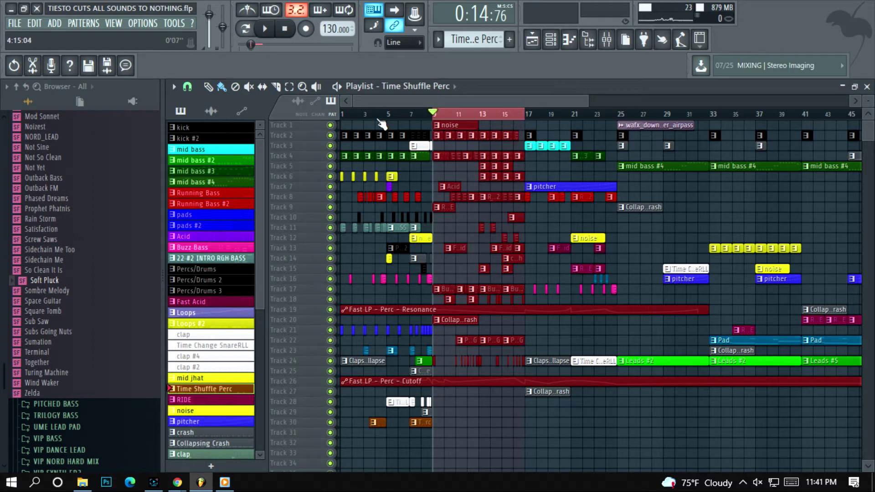
# Step: Clear the playlist's time selection and narrow the browser to give the arrangement more room
pyautogui.moveTo(353, 118); pyautogui.dragTo(531, 114)
pyautogui.click(532, 114)
pyautogui.hscroll(-3, 530, 112)
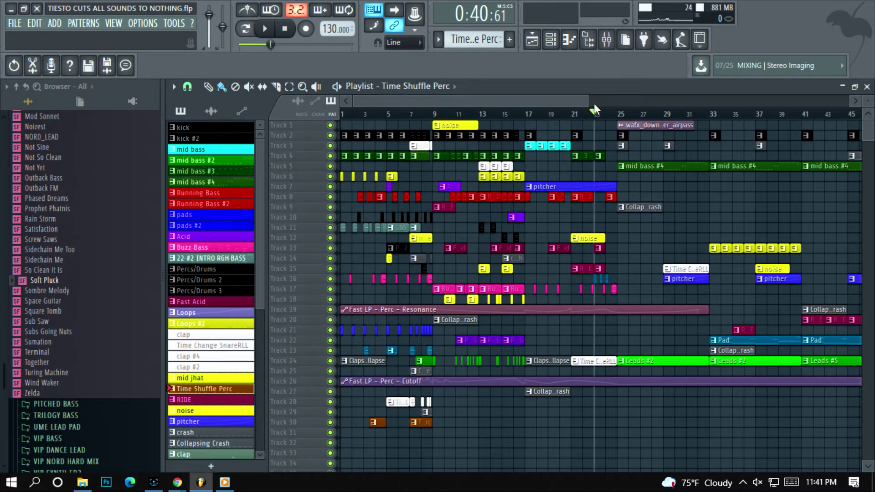
pyautogui.scroll(-4, 595, 112)
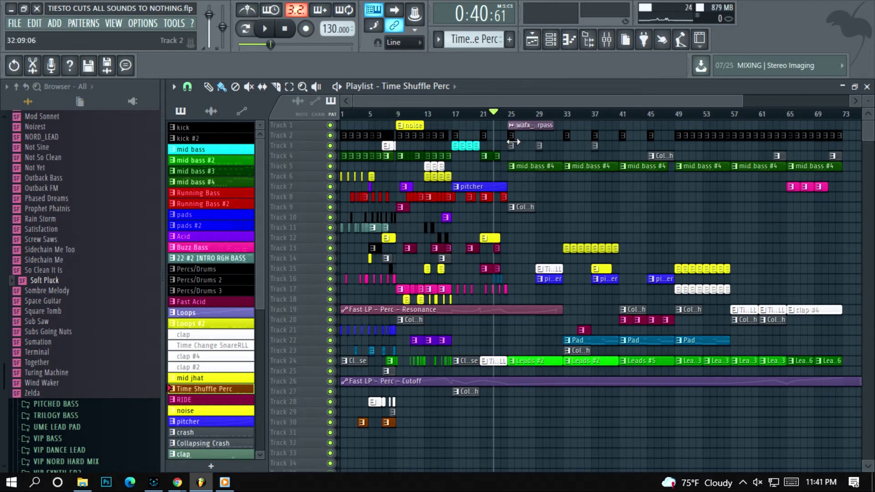
pyautogui.moveTo(162, 179); pyautogui.dragTo(99, 177)
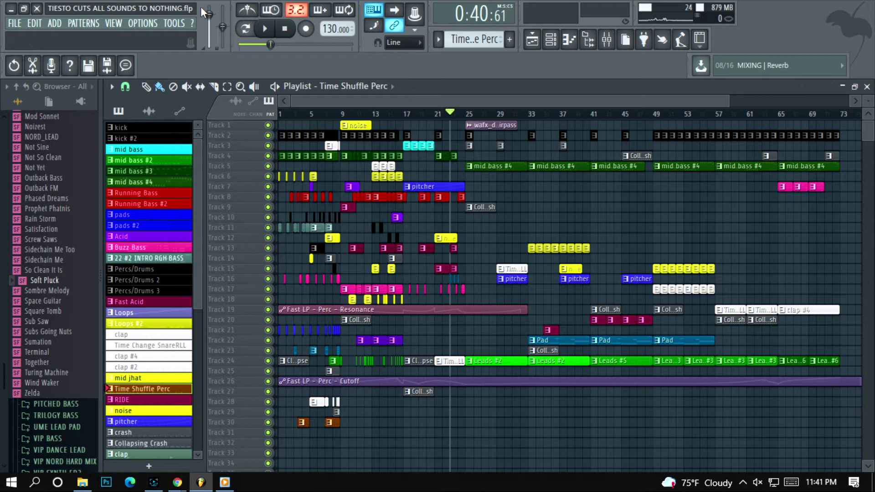
# Step: Play the whole arrangement from the beginning
pyautogui.click(285, 29)
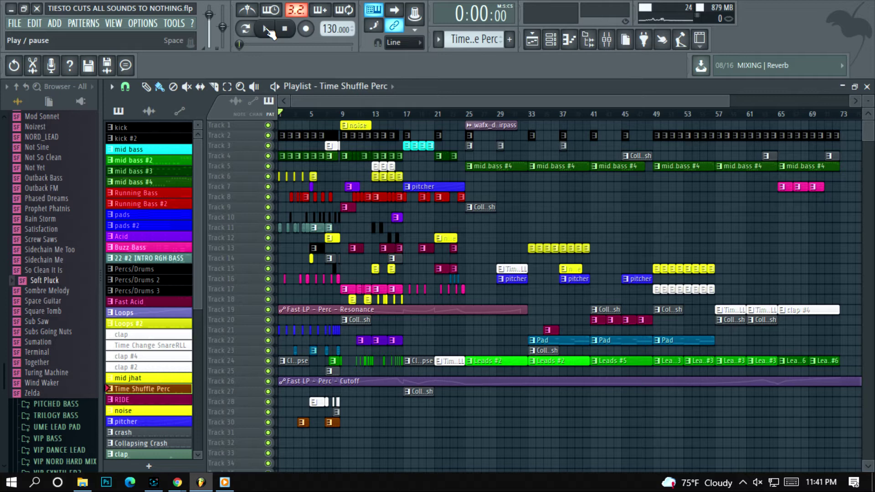
pyautogui.click(268, 30)
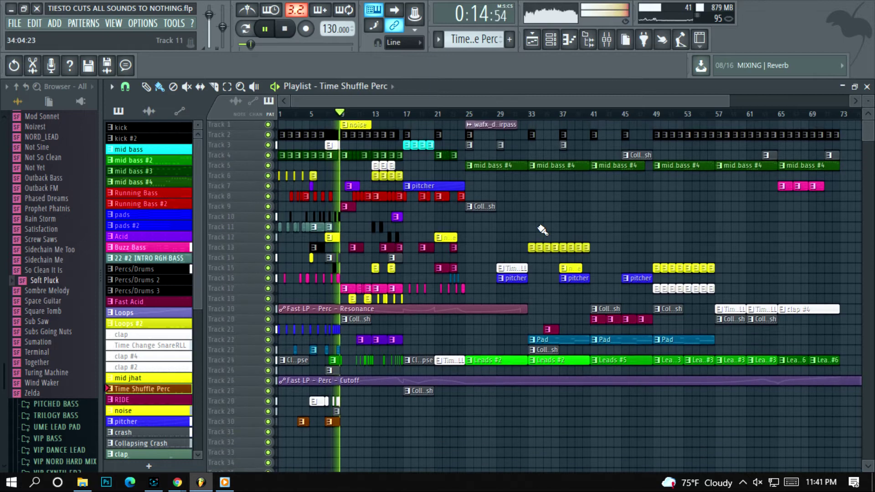
pyautogui.moveTo(724, 98); pyautogui.dragTo(509, 101)
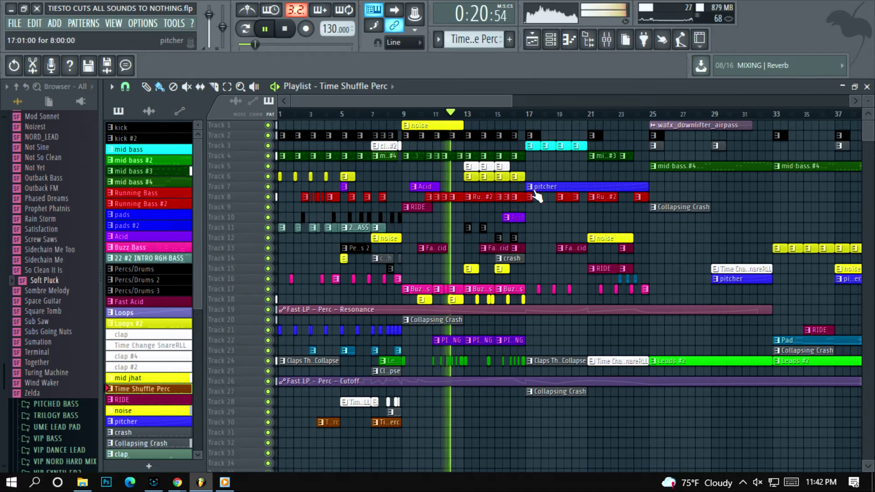
# Step: Select the pitcher pattern and examine the 7 Cities channel's notes in the piano roll
pyautogui.click(146, 421)
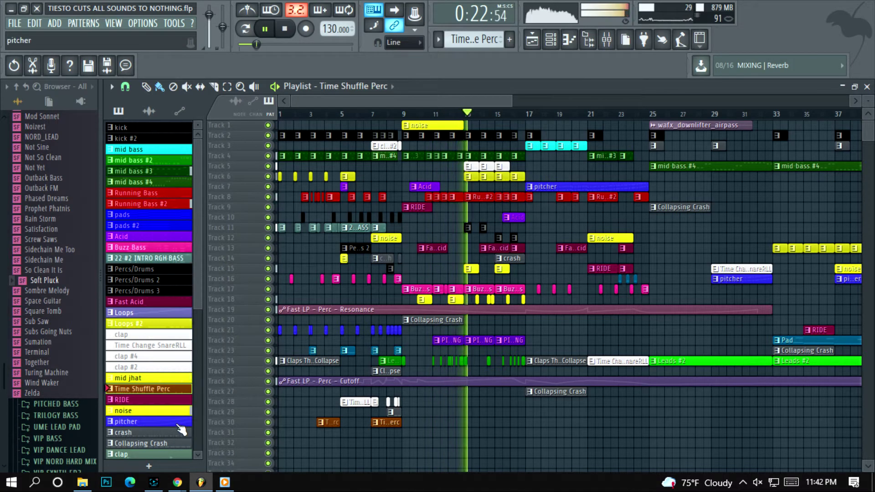
pyautogui.click(569, 40)
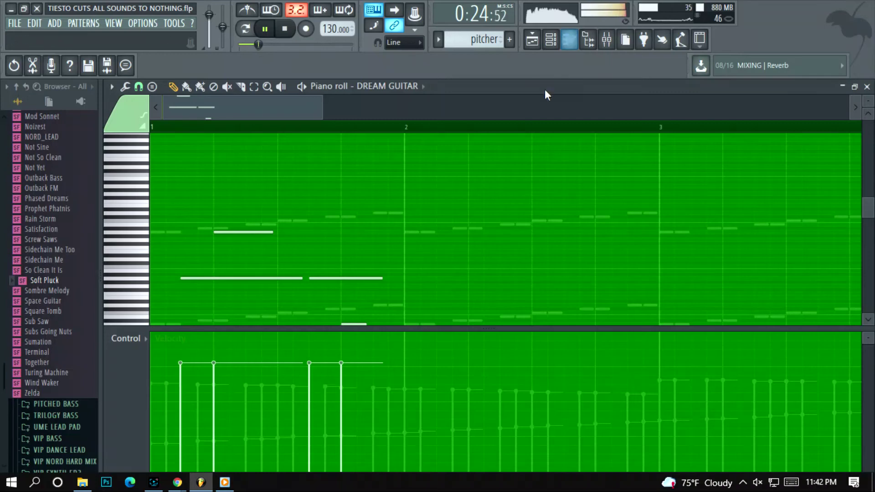
pyautogui.click(421, 87)
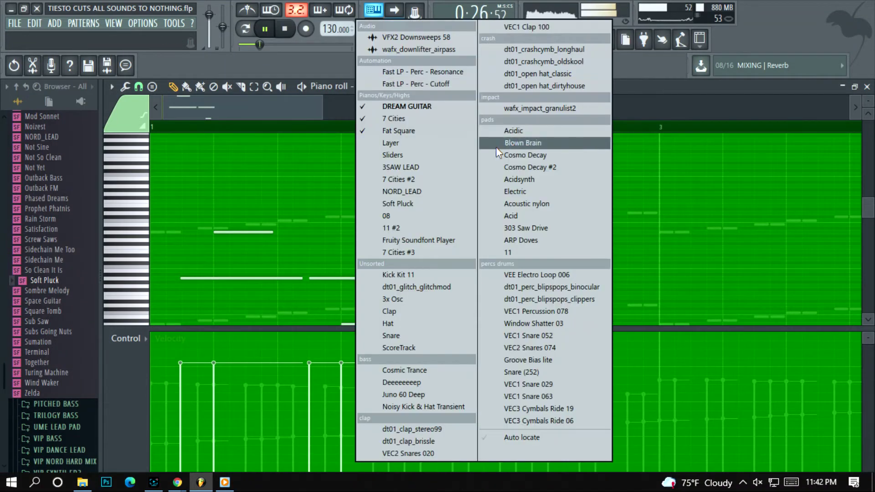
pyautogui.click(461, 120)
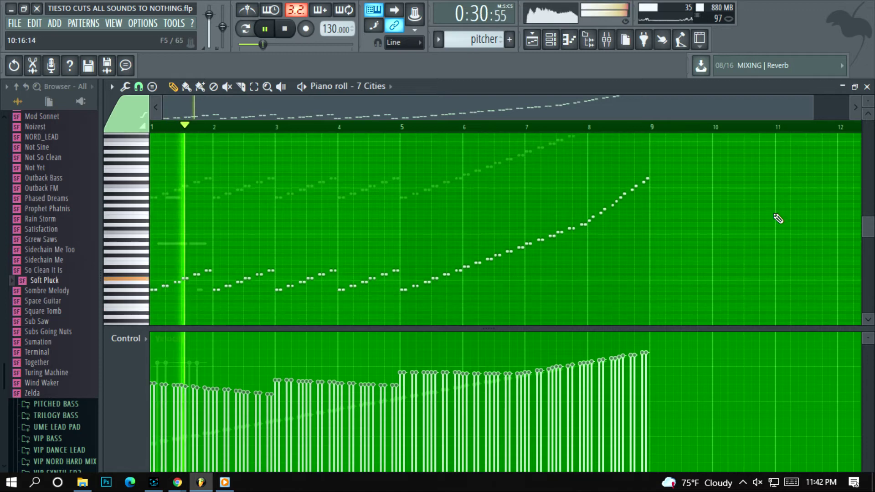
# Step: Return to the playlist, fit more bars of the arrangement in view, and stop playback
pyautogui.click(533, 42)
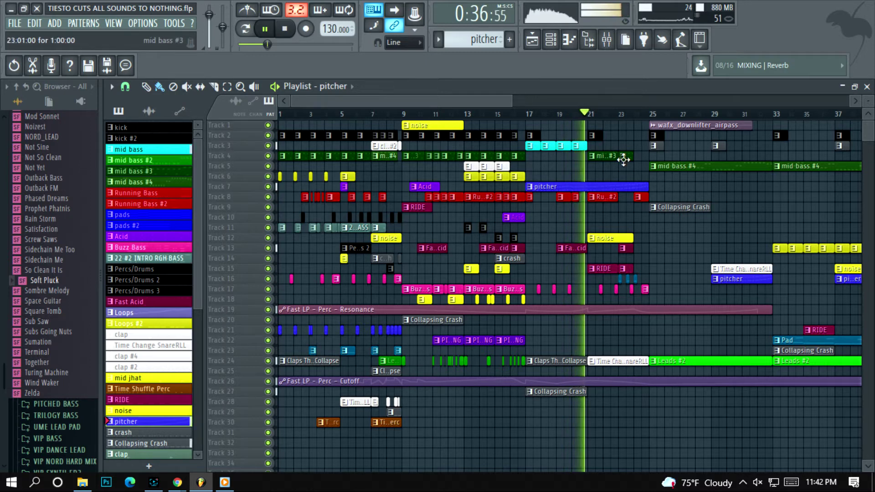
pyautogui.moveTo(512, 100); pyautogui.dragTo(611, 96)
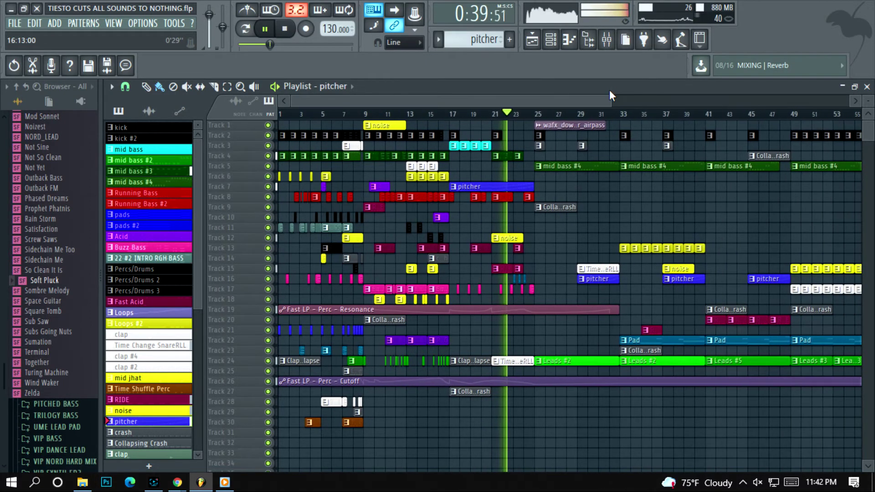
pyautogui.click(288, 32)
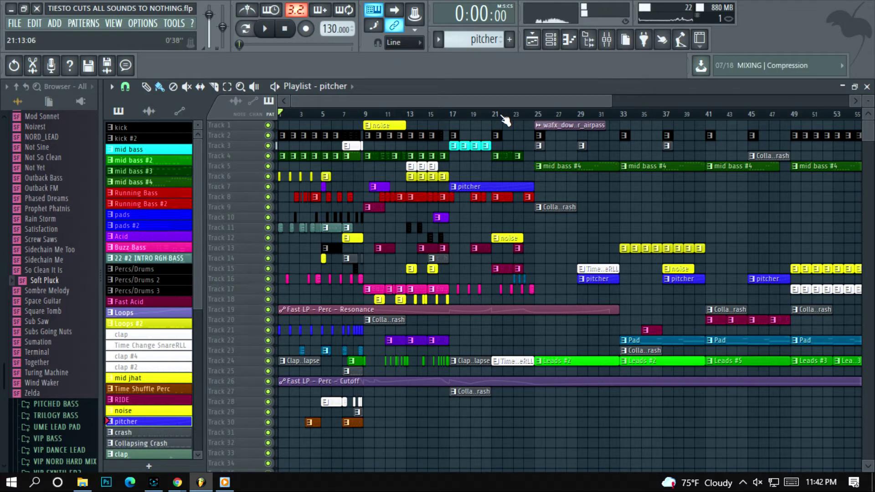
# Step: Select the Leads #2 pattern, inspect its channels in the channel rack, and show more bars in the playlist
pyautogui.scroll(-4, 184, 292)
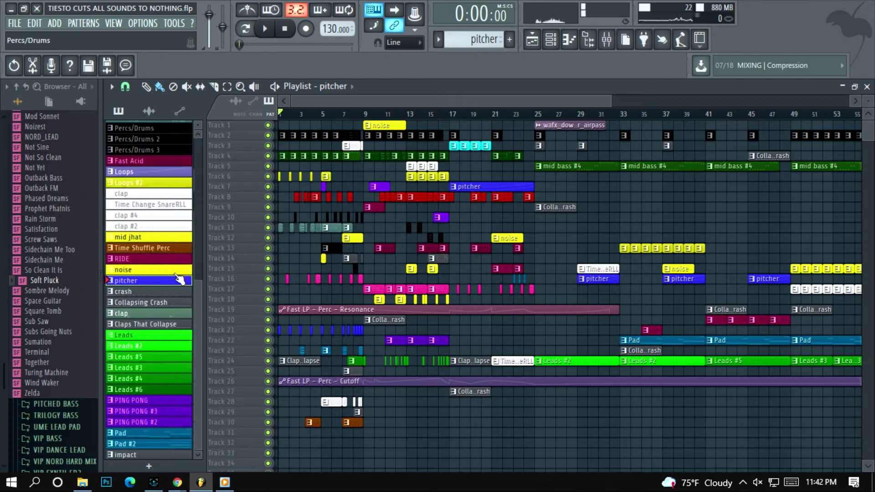
pyautogui.click(175, 346)
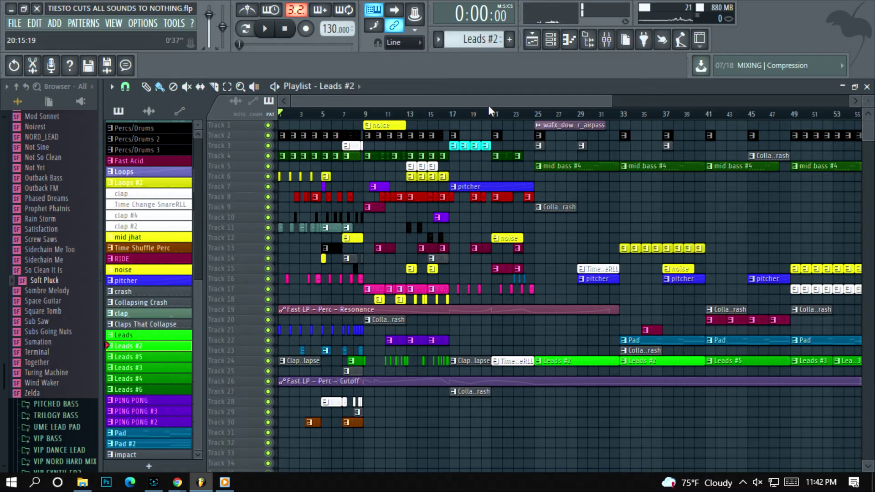
pyautogui.click(550, 40)
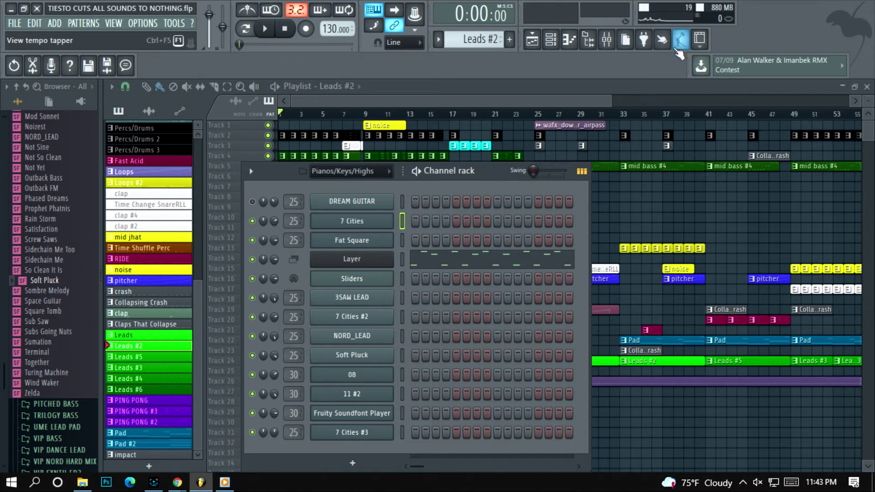
pyautogui.moveTo(609, 96); pyautogui.dragTo(645, 96)
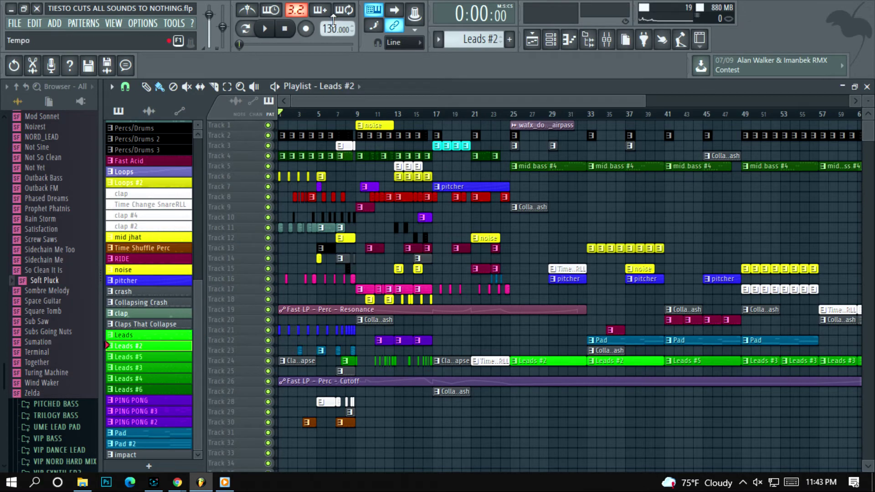
# Step: Open the Sliders channel's controls and briefly play the arrangement from the beginning
pyautogui.click(551, 39)
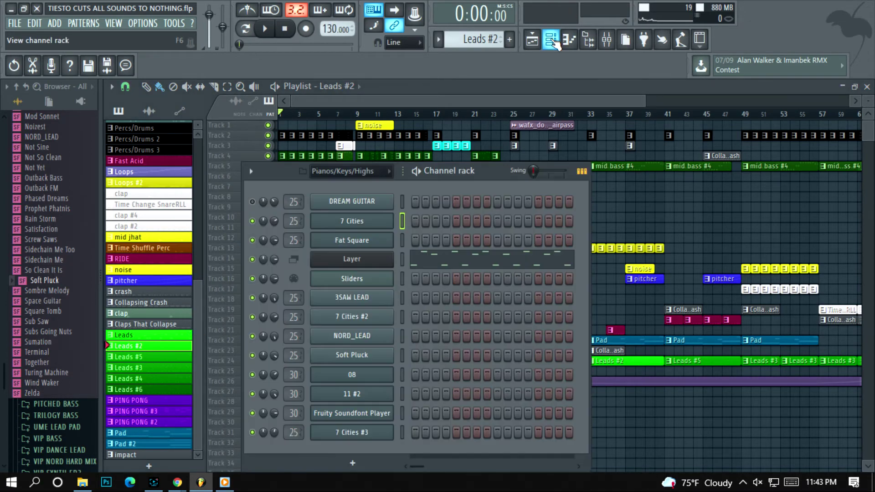
pyautogui.click(386, 286)
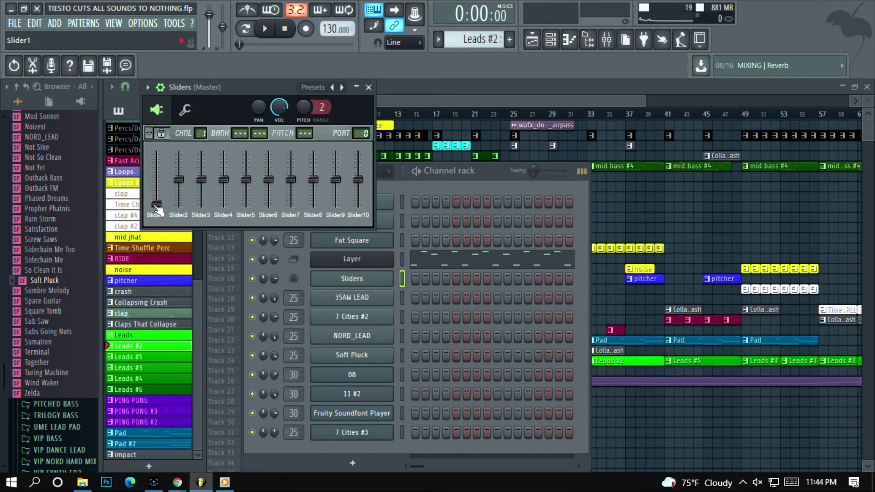
pyautogui.click(269, 31)
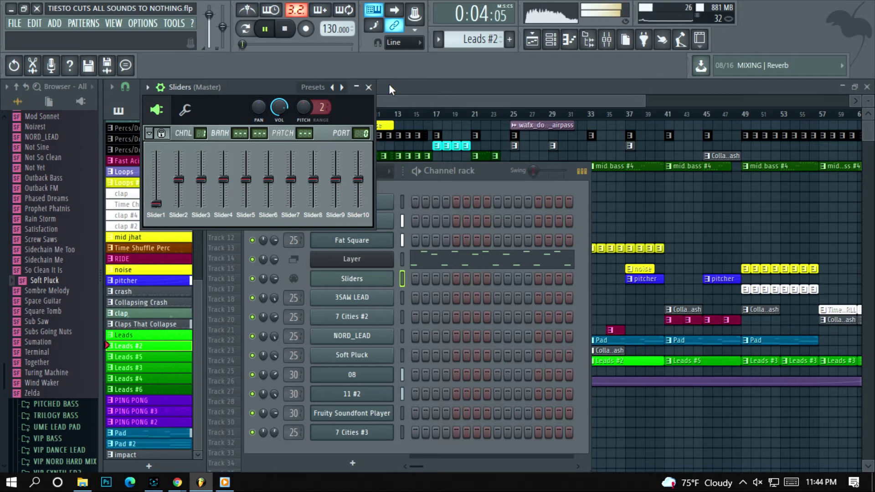
pyautogui.click(407, 87)
pyautogui.click(296, 38)
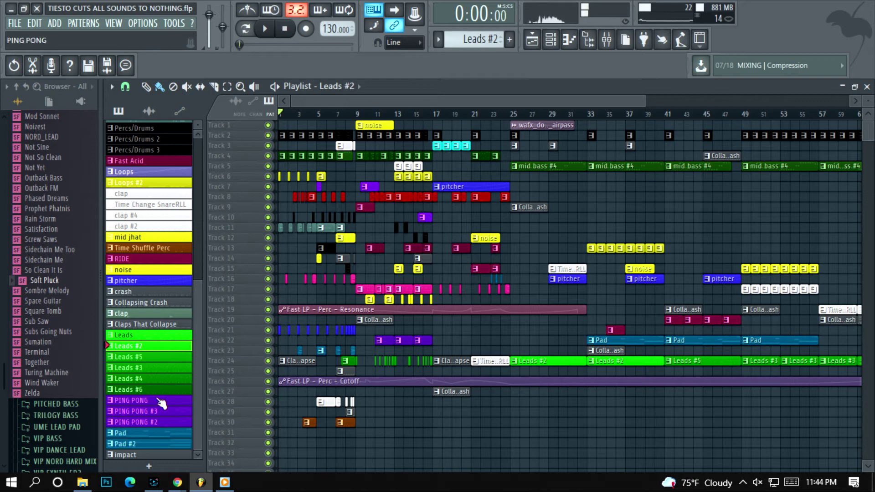
# Step: Play the Leads #2 pattern on its own with the channel rack and the Sliders controls open
pyautogui.click(550, 40)
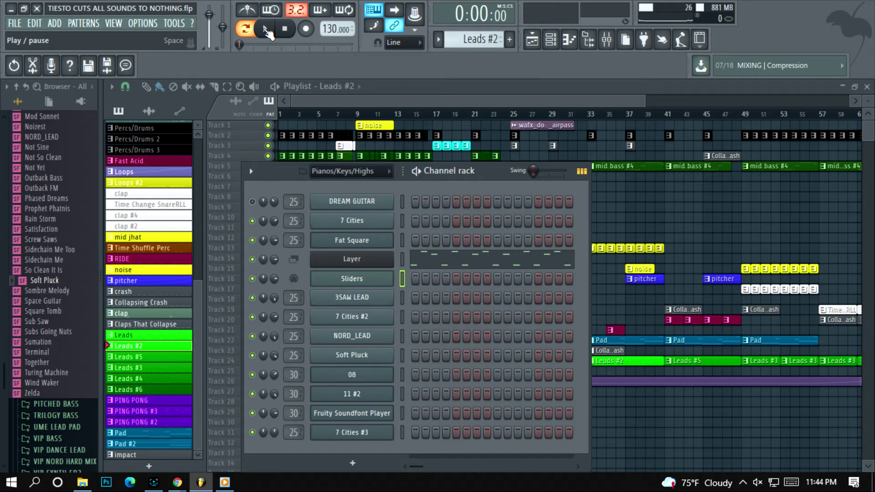
pyautogui.click(266, 30)
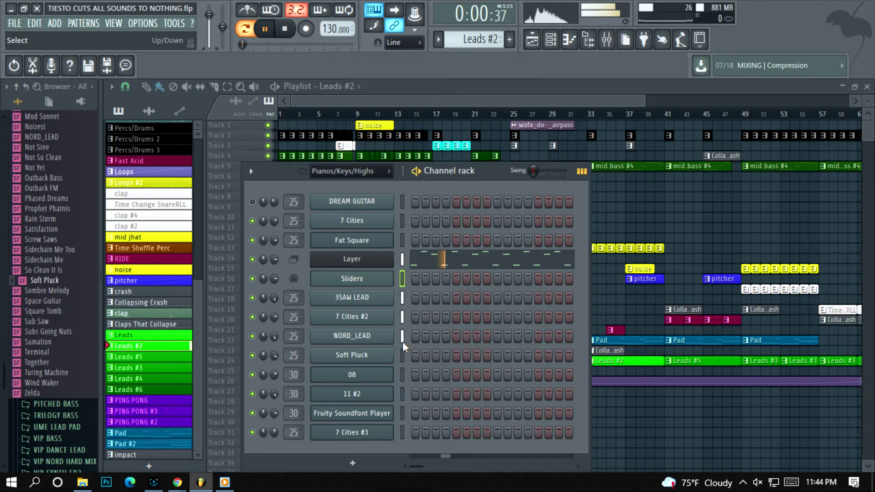
pyautogui.click(367, 279)
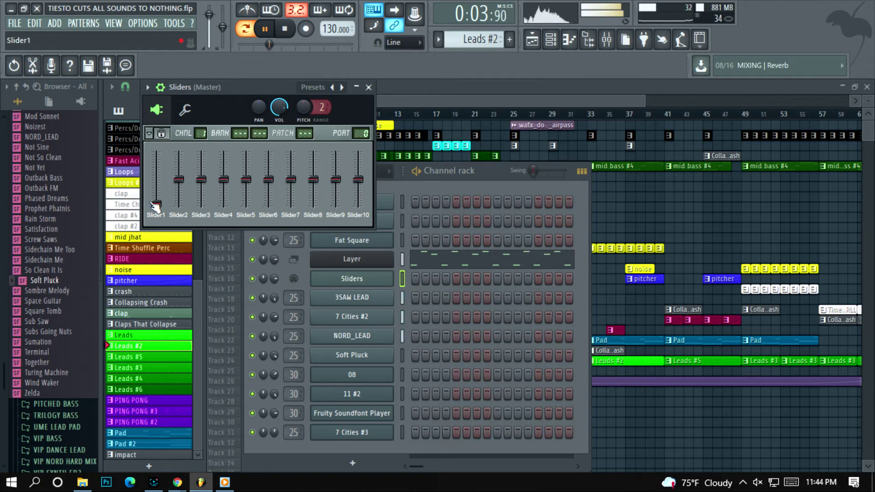
# Step: Examine the Layer channel's notes for Leads #2 in the piano roll while the pattern plays
pyautogui.click(569, 39)
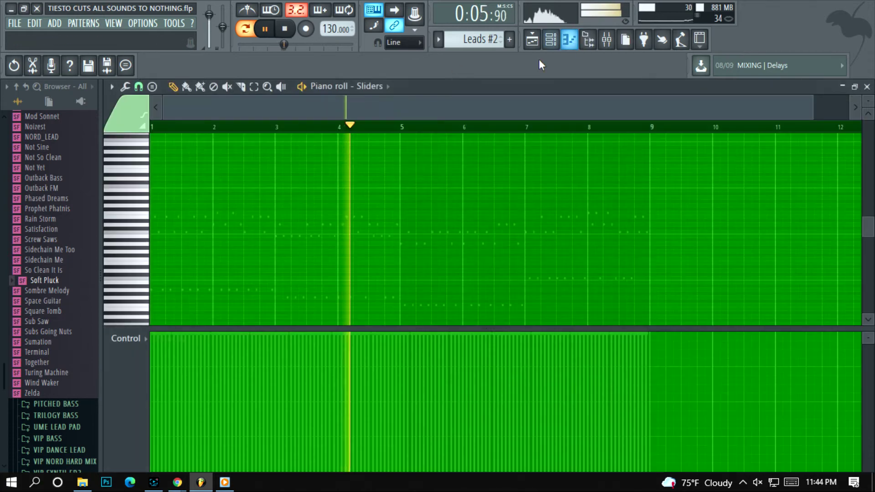
pyautogui.click(384, 88)
pyautogui.click(417, 138)
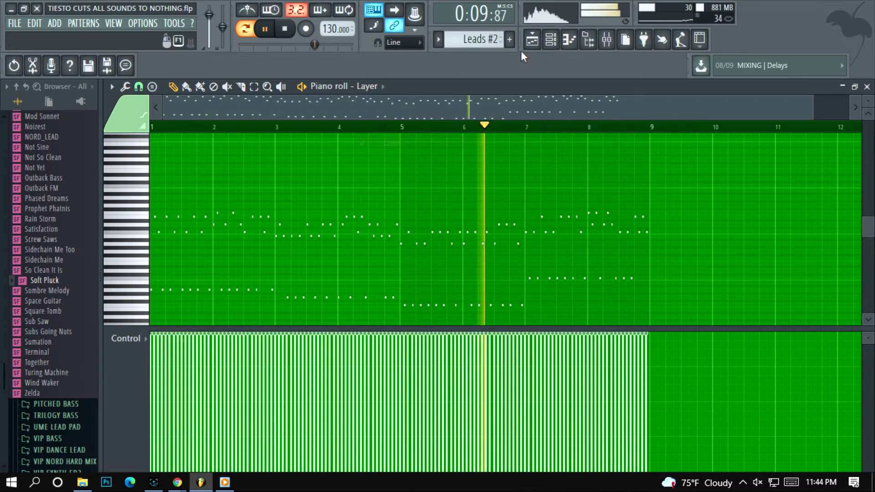
# Step: Place the channel rack and Sliders controls beside the notes, raise Slider1 to 6265 during playback, and stop the pattern
pyautogui.click(550, 40)
pyautogui.moveTo(475, 171); pyautogui.dragTo(690, 153)
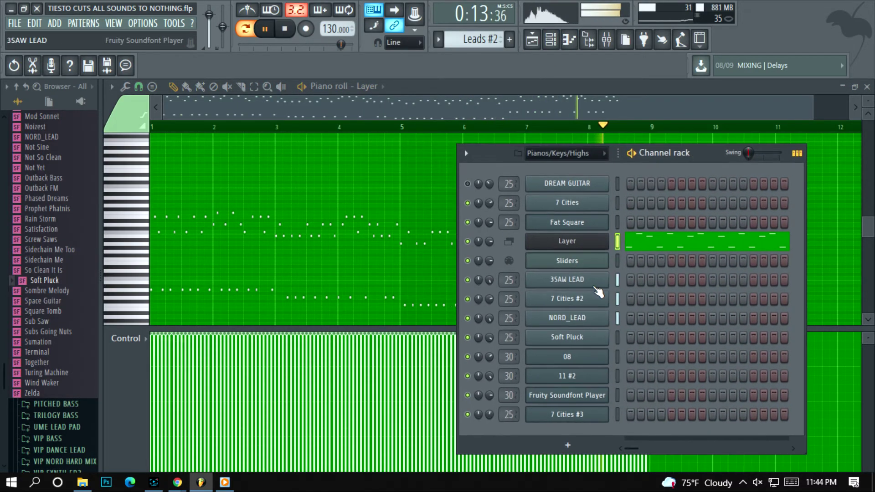
pyautogui.click(586, 266)
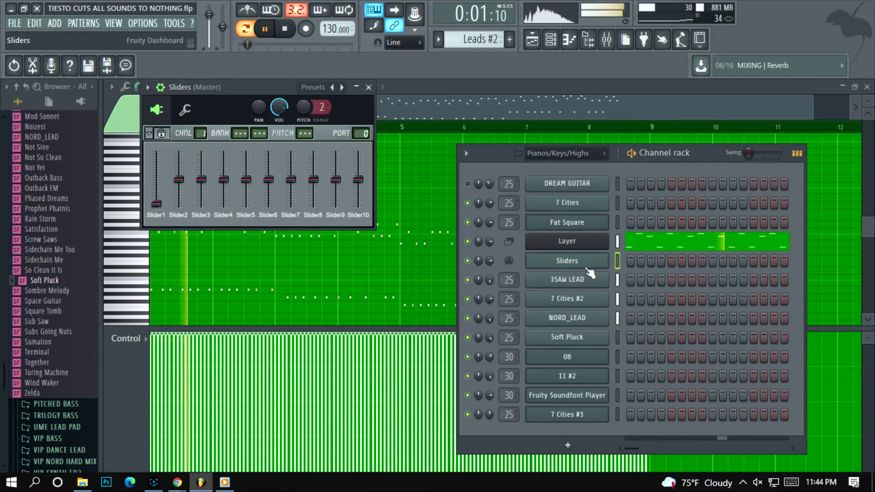
pyautogui.moveTo(255, 86); pyautogui.dragTo(581, 182)
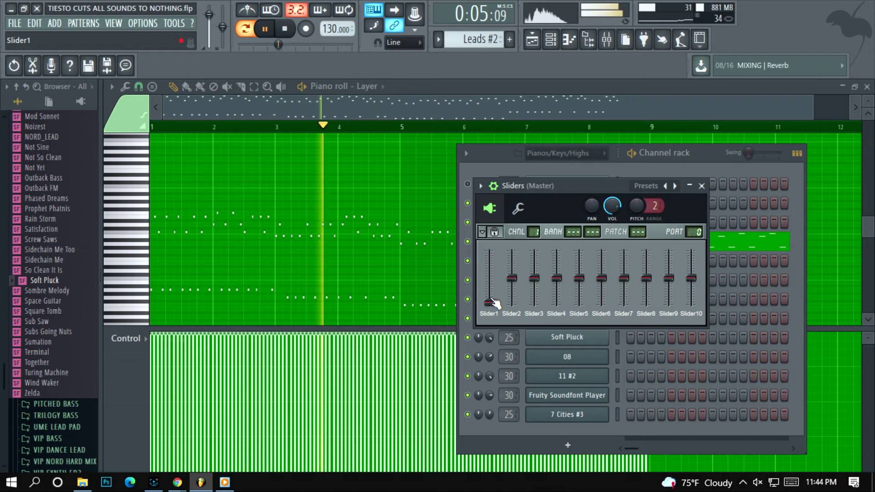
pyautogui.moveTo(494, 304)
pyautogui.mouseDown()
pyautogui.moveTo(494, 259)
pyautogui.moveTo(496, 294)
pyautogui.mouseUp()
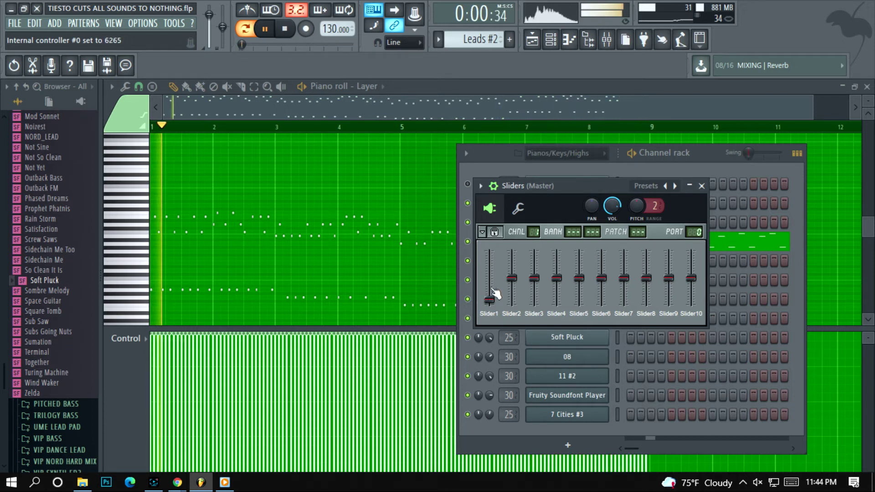
pyautogui.click(285, 29)
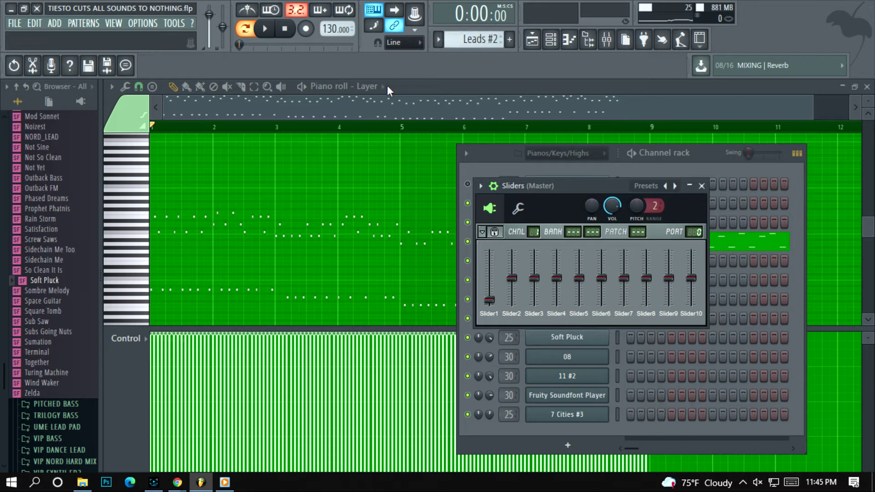
# Step: Switch to the Leads #3 pattern, play it while moving Slider1, and stop playback
pyautogui.scroll(-3, 474, 44)
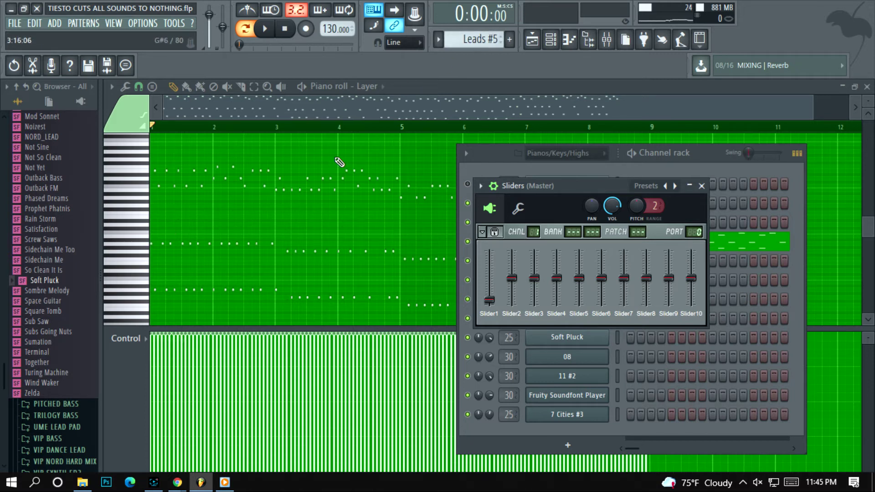
pyautogui.scroll(2, 474, 39)
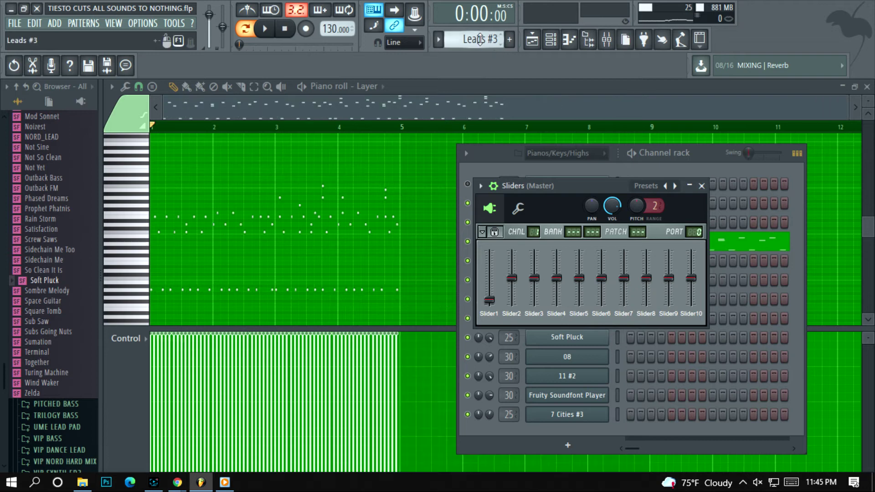
pyautogui.click(265, 29)
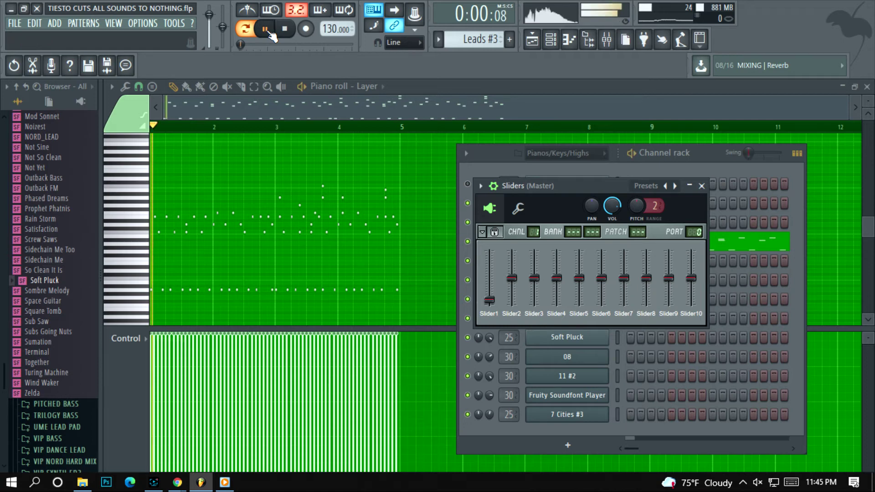
pyautogui.moveTo(497, 309)
pyautogui.mouseDown()
pyautogui.moveTo(496, 266)
pyautogui.moveTo(489, 300)
pyautogui.mouseUp()
pyautogui.click(285, 29)
pyautogui.click(285, 29)
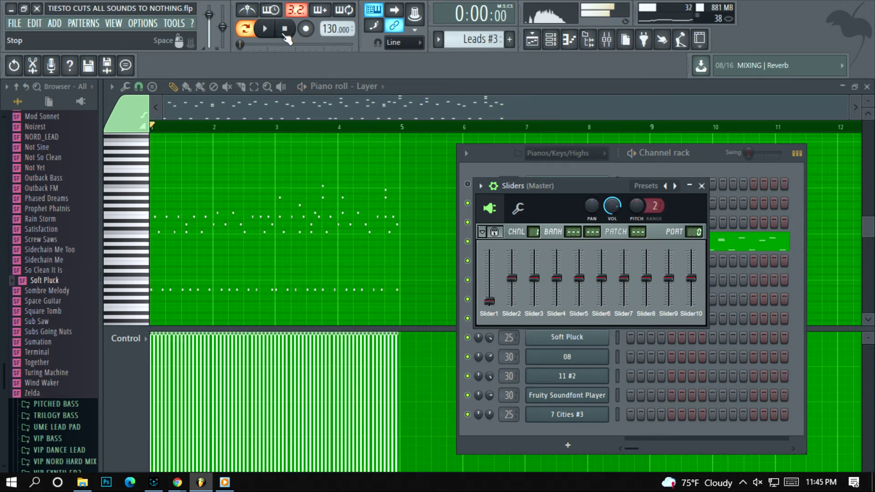
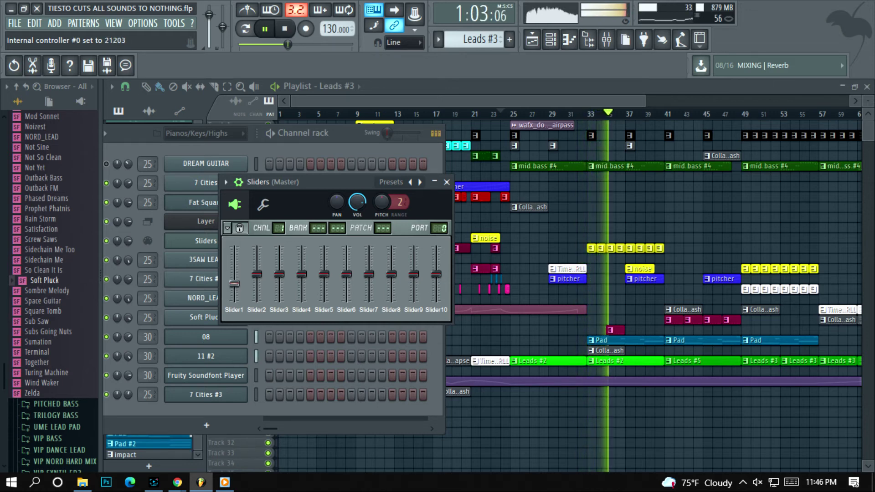
# Step: Check the Sliders channel in the piano roll, and show the whole arrangement in the playlist during playback
pyautogui.moveTo(646, 101); pyautogui.dragTo(524, 101)
pyautogui.click(575, 46)
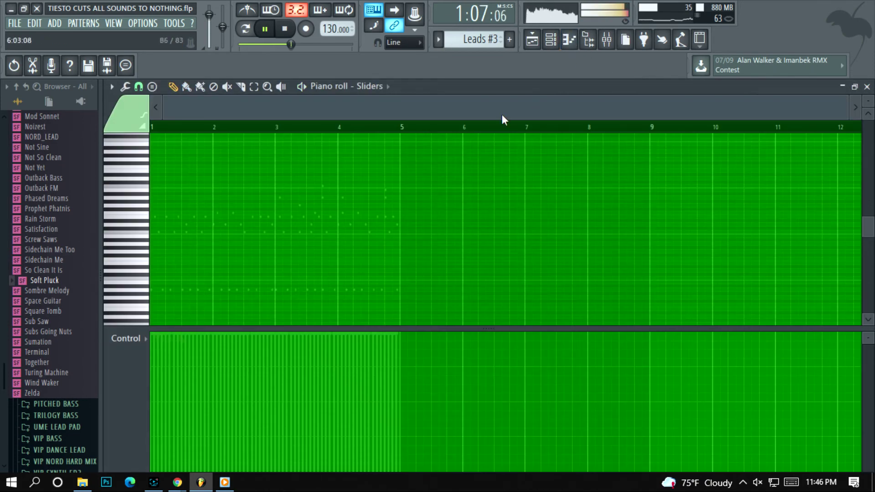
pyautogui.click(551, 39)
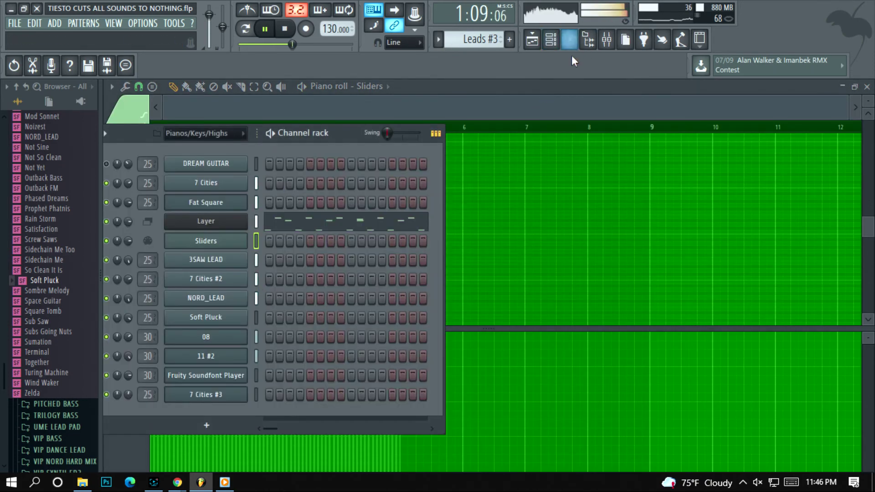
pyautogui.click(570, 41)
pyautogui.click(534, 42)
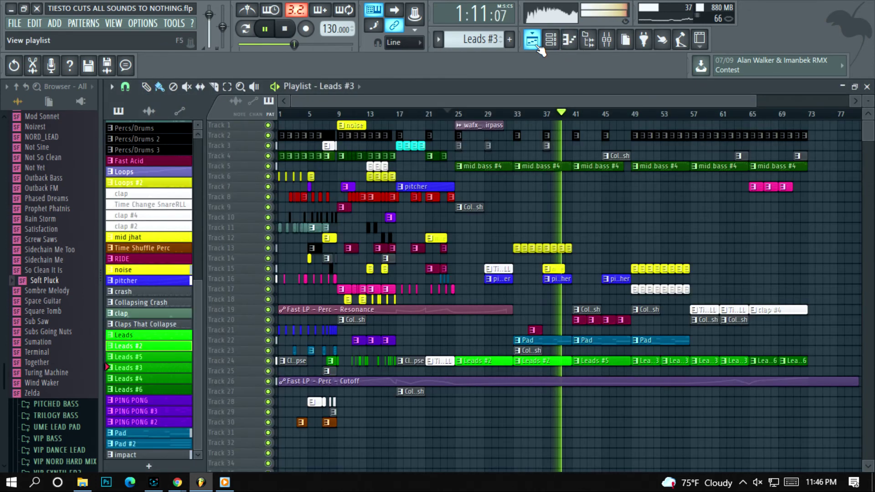
# Step: Open the Sliders controls from the channel rack and raise Slider1 to the middle while the arrangement plays
pyautogui.click(551, 39)
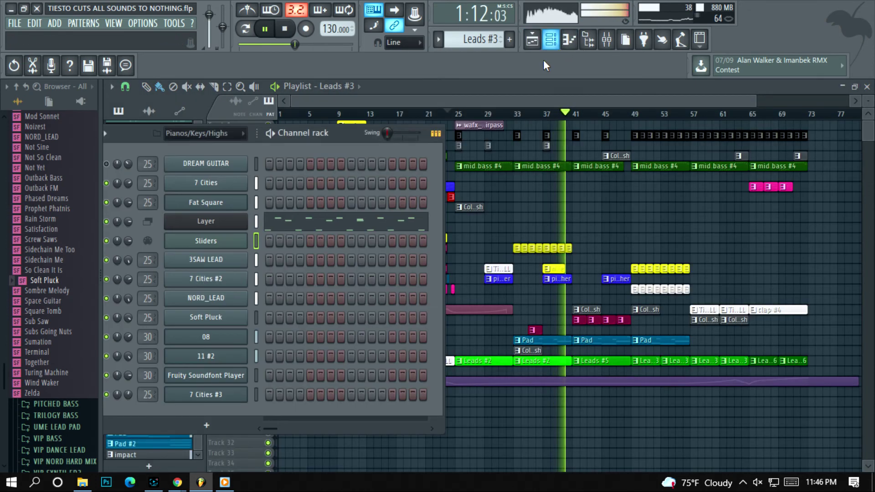
pyautogui.click(226, 242)
pyautogui.moveTo(241, 283)
pyautogui.mouseDown()
pyautogui.moveTo(242, 251)
pyautogui.moveTo(240, 303)
pyautogui.moveTo(235, 274)
pyautogui.mouseUp()
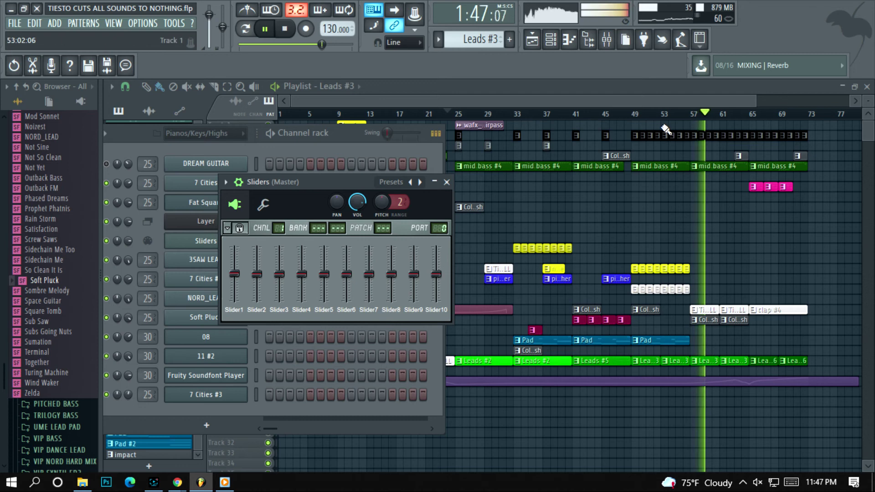
# Step: Lower Slider1 near its minimum during playback, then stop the arrangement and place the playhead at about bar 31
pyautogui.moveTo(234, 274); pyautogui.dragTo(235, 291)
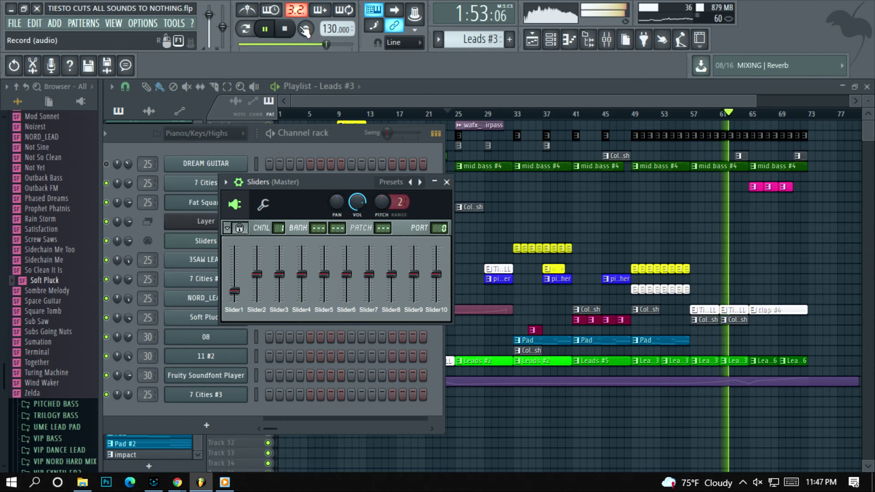
pyautogui.click(284, 28)
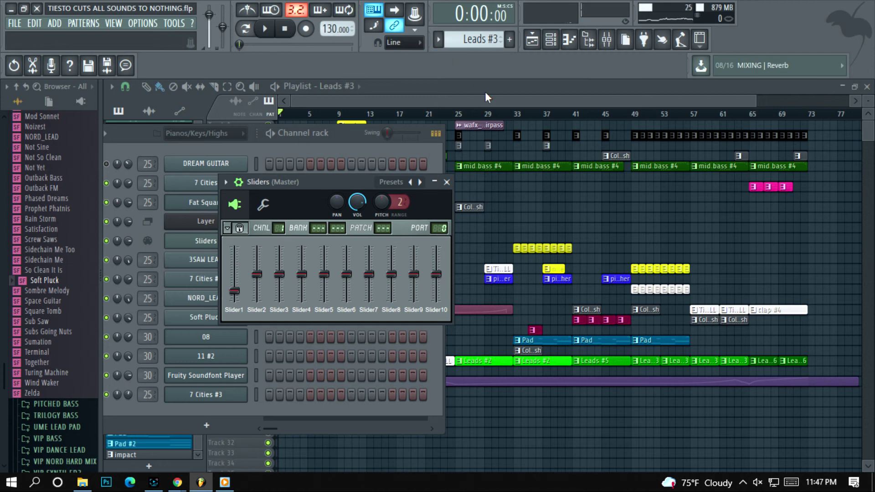
pyautogui.click(499, 110)
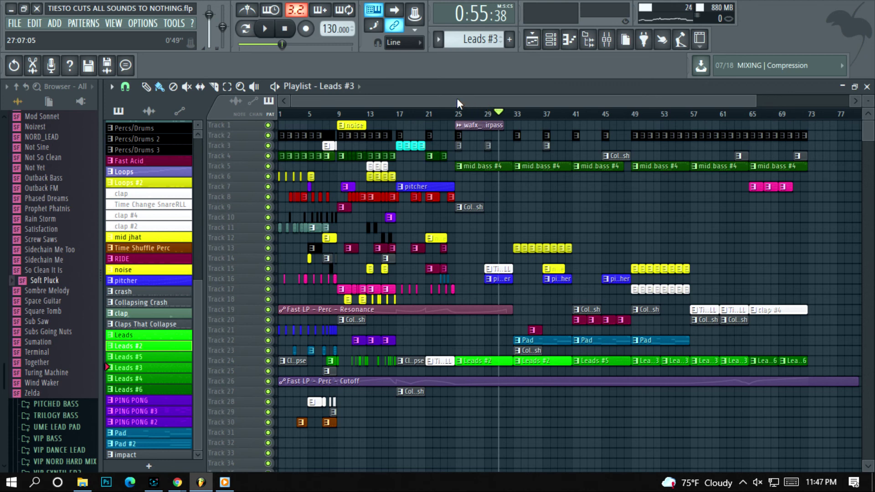
# Step: Show the Sliders piano roll and expand the Time Shuffle Hero FSC folder under Desktop > For Sale FLPS in a widened browser
pyautogui.click(575, 40)
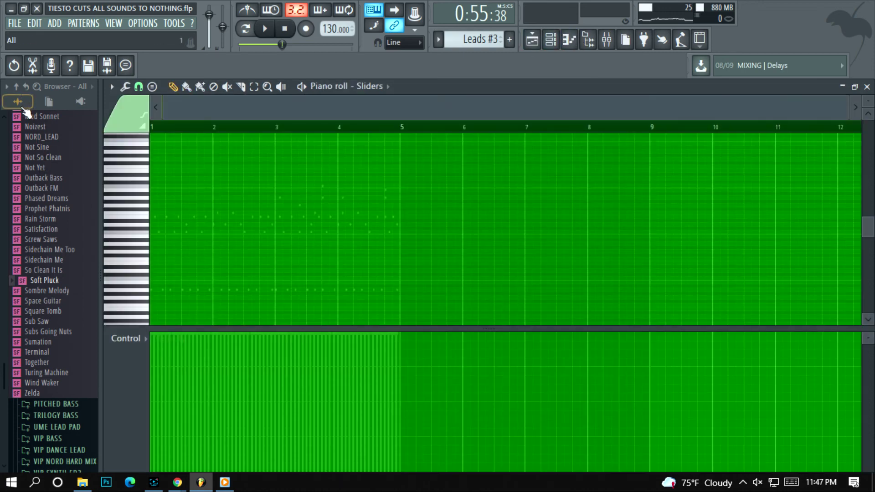
pyautogui.scroll(1, 23, 104)
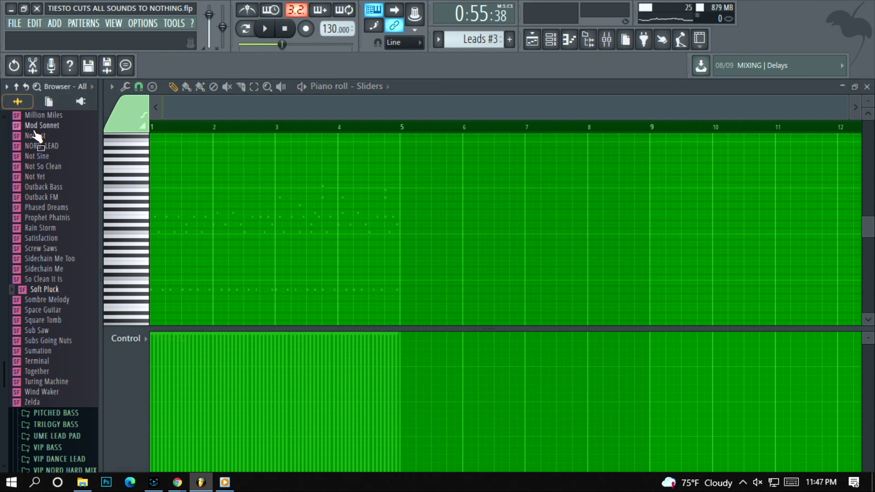
pyautogui.click(6, 86)
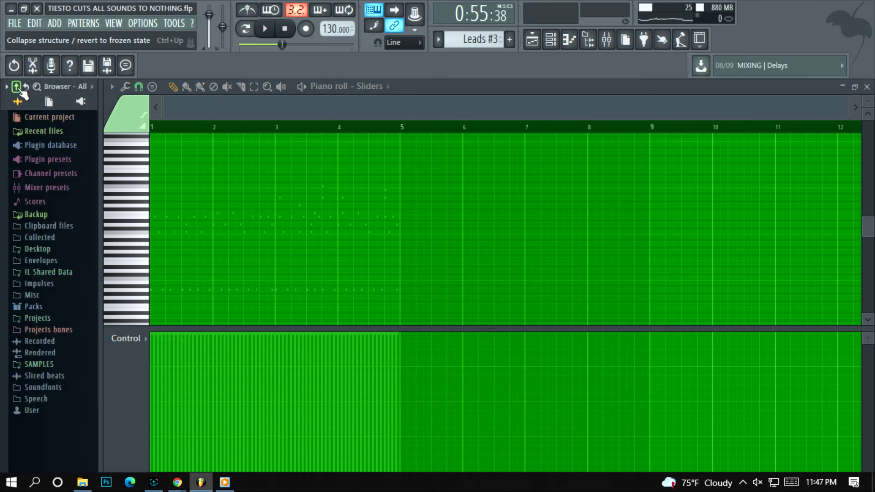
pyautogui.click(54, 250)
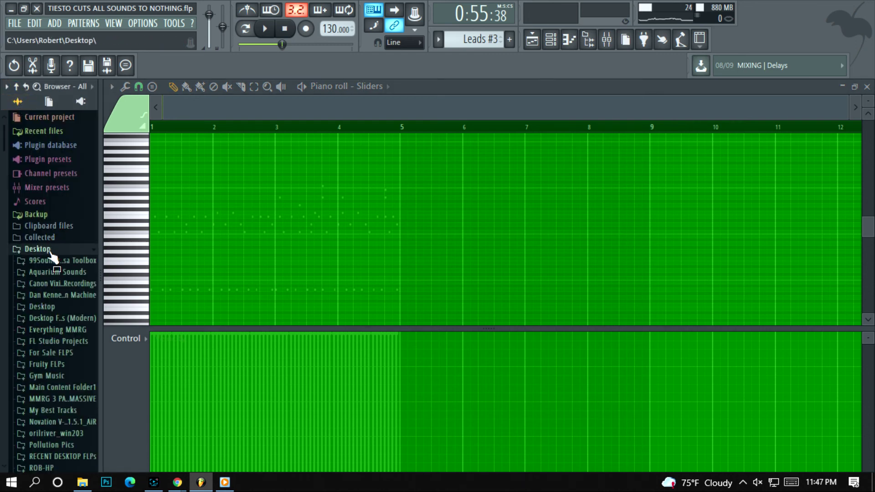
pyautogui.click(58, 291)
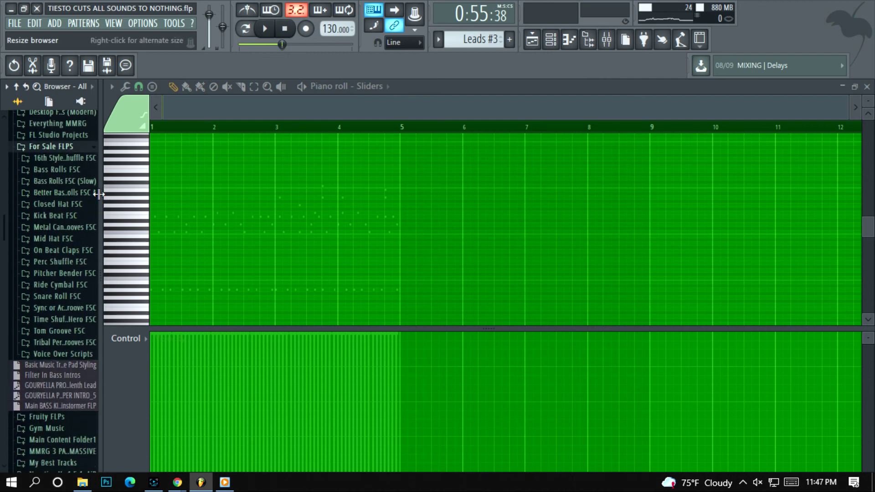
pyautogui.moveTo(99, 194); pyautogui.dragTo(167, 192)
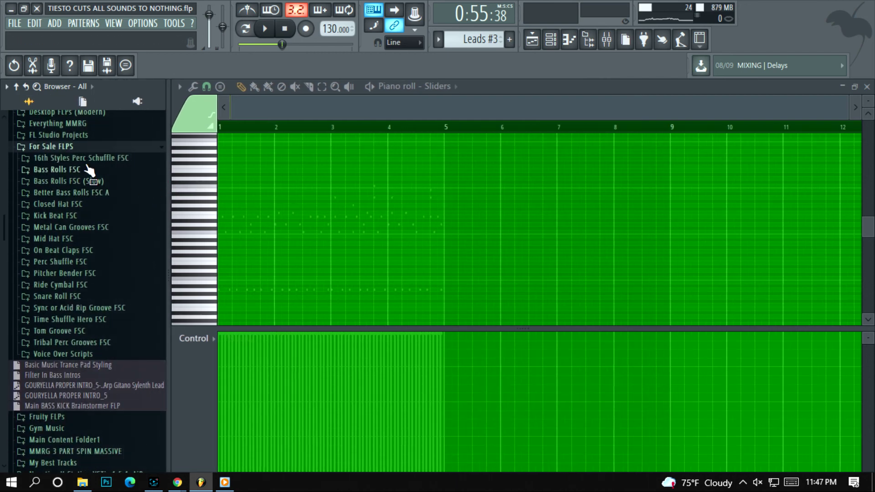
pyautogui.click(78, 322)
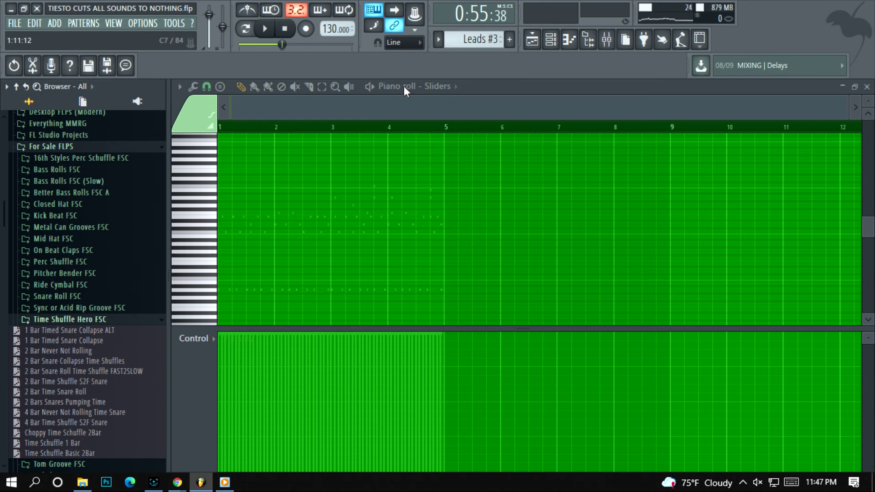
# Step: Try the 2 Bar Snare Collapse Time Shuffles and 2 Bar Snare Roll Time Shuffle FAST2SLOW scores in the Sliders piano roll
pyautogui.moveTo(90, 364); pyautogui.dragTo(339, 230)
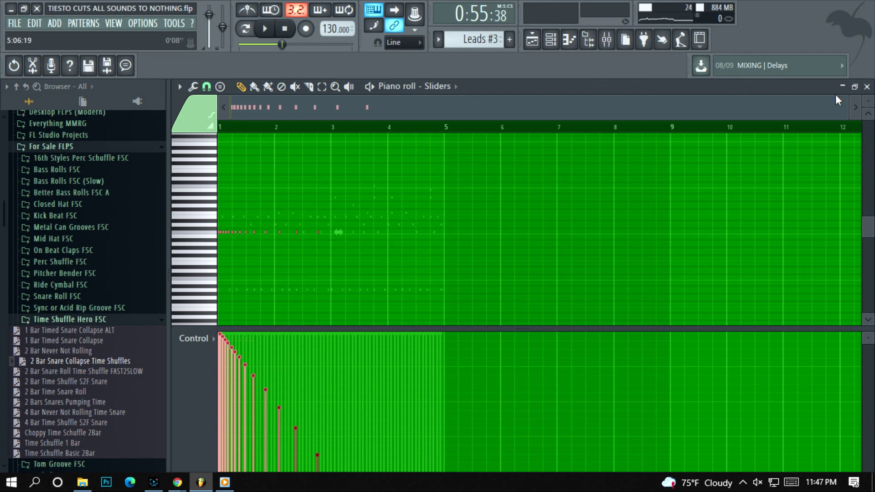
pyautogui.moveTo(847, 106); pyautogui.dragTo(651, 108)
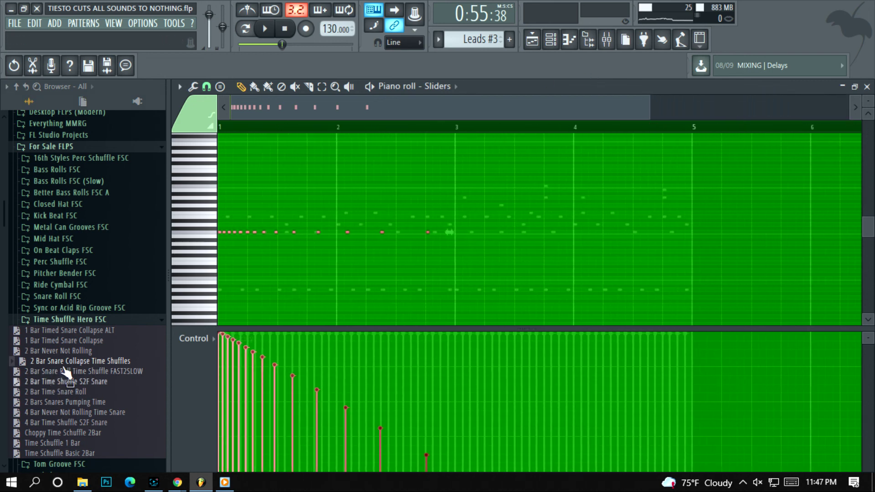
pyautogui.moveTo(86, 373); pyautogui.dragTo(338, 232)
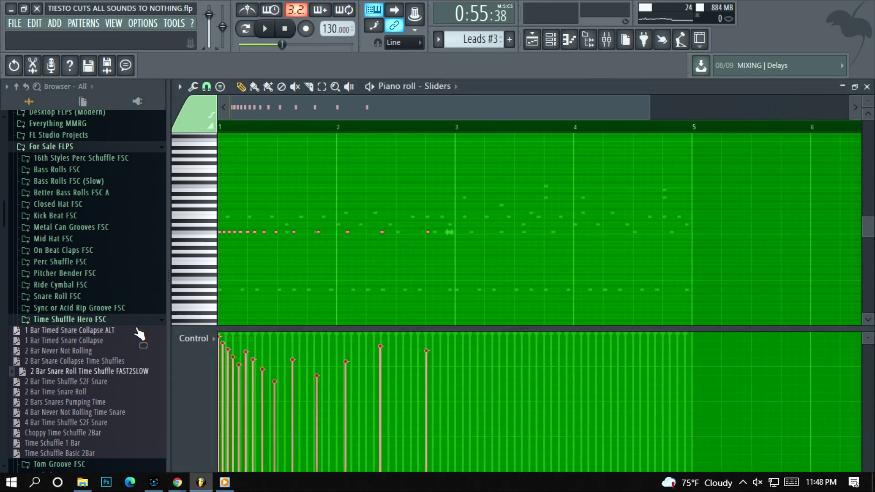
# Step: Try the 2 Bar Time Shuffle S2F Snare and 2 Bar Time Snare Roll scores on Sliders and examine the latter's note timing and velocities
pyautogui.moveTo(94, 382); pyautogui.dragTo(345, 222)
pyautogui.moveTo(82, 394); pyautogui.dragTo(390, 239)
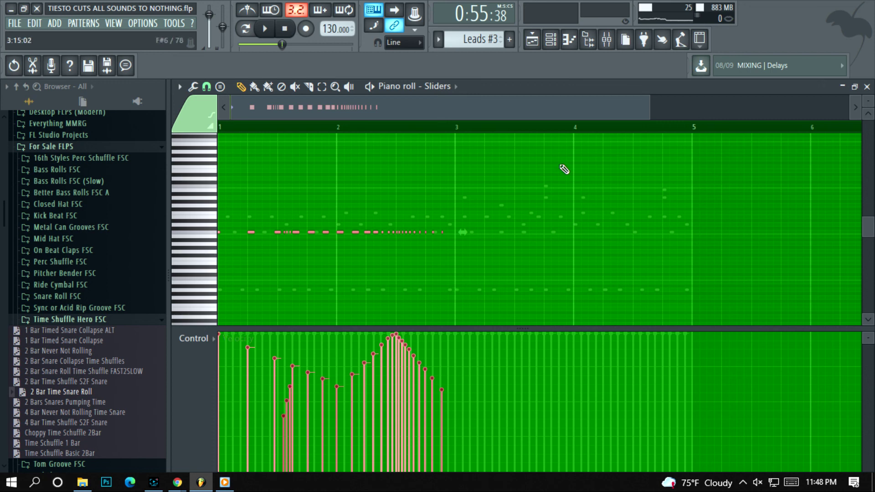
pyautogui.moveTo(650, 109); pyautogui.dragTo(363, 109)
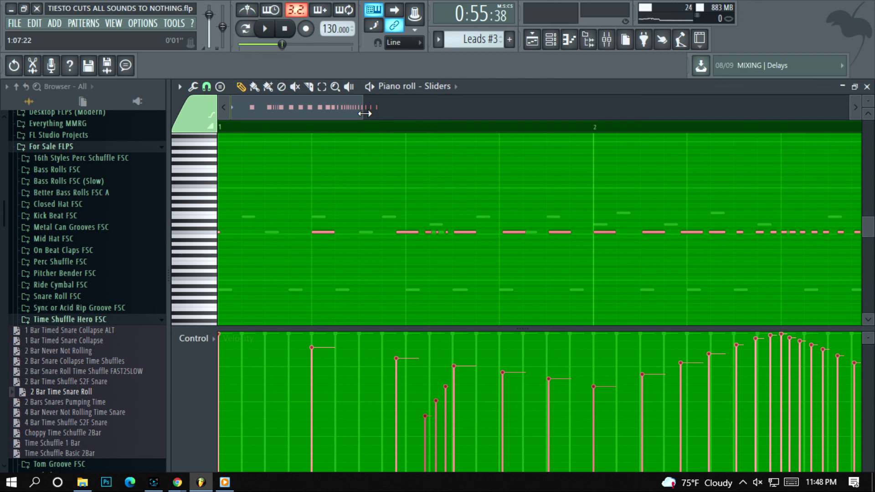
pyautogui.moveTo(365, 113); pyautogui.dragTo(386, 113)
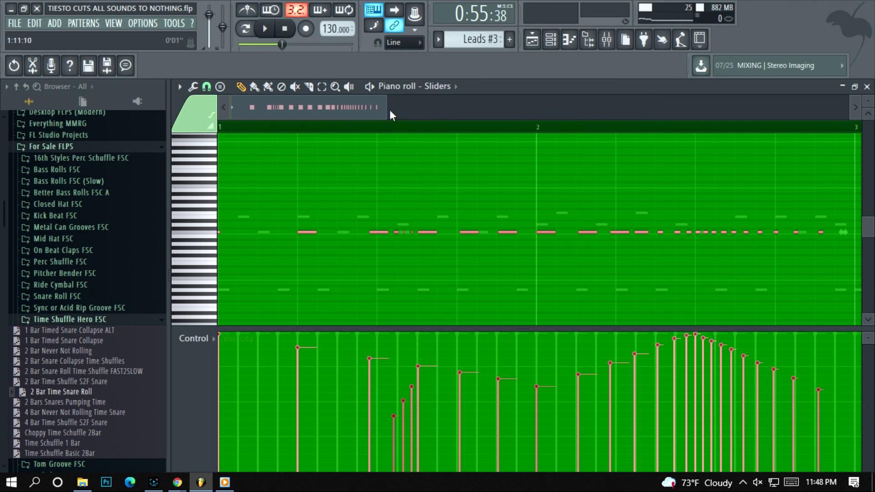
pyautogui.moveTo(388, 109); pyautogui.dragTo(433, 109)
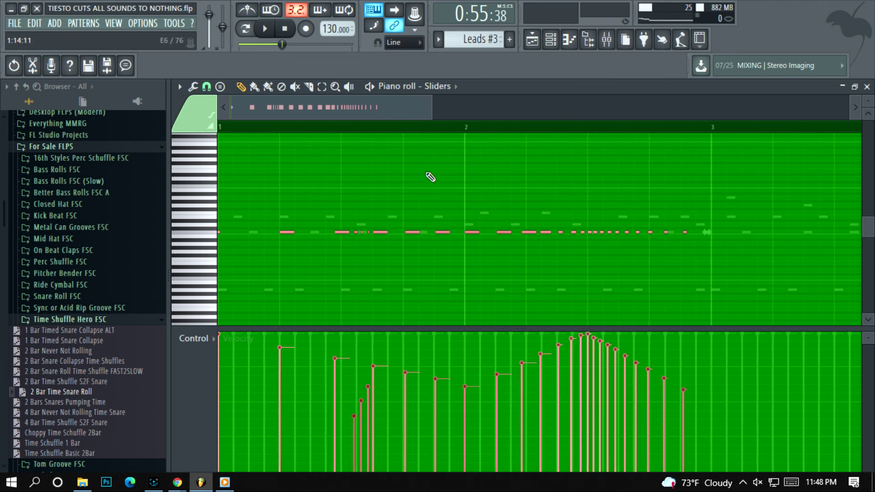
# Step: Load the 2 Bars Snares Pumping Time score on Sliders and replace it with 4 Bar Never Not Rolling Time Snare, showing all its bars
pyautogui.moveTo(105, 404); pyautogui.dragTo(359, 255)
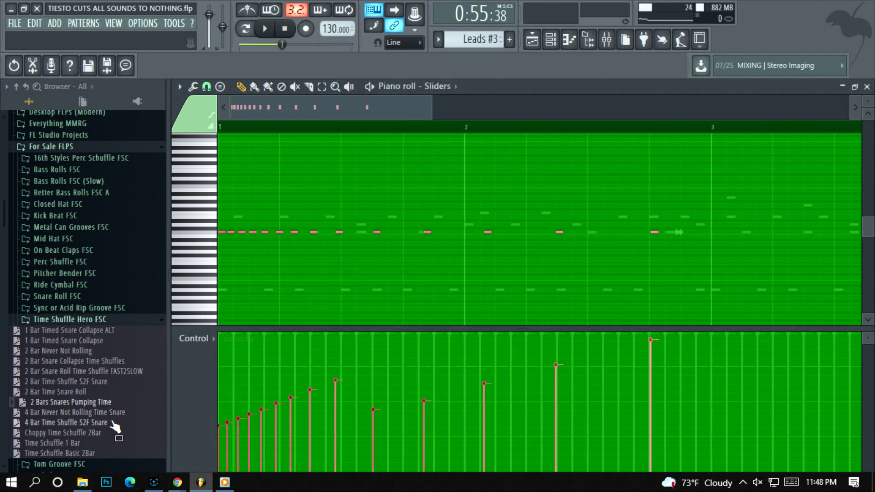
pyautogui.moveTo(119, 414); pyautogui.dragTo(370, 285)
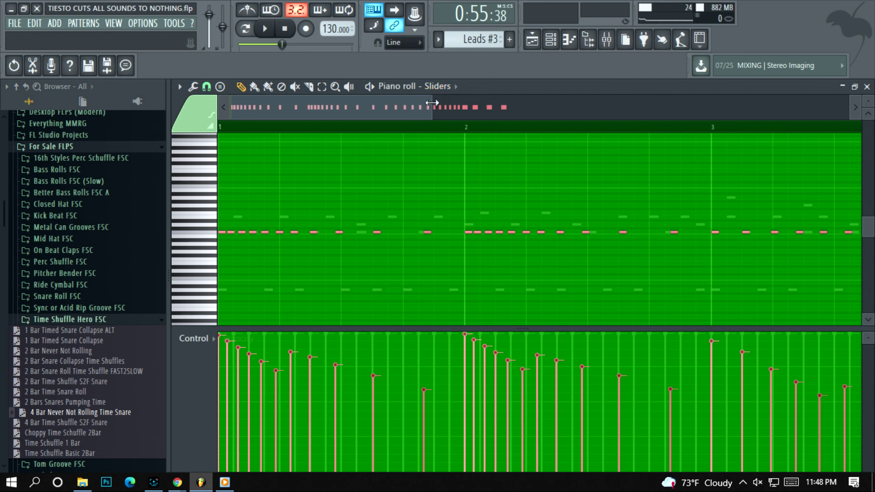
pyautogui.moveTo(432, 103); pyautogui.dragTo(560, 103)
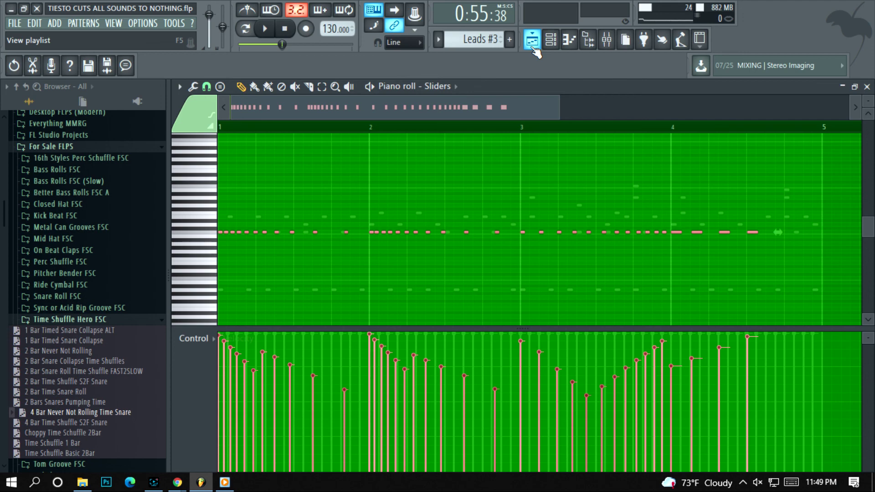
# Step: Return to the playlist arrangement and switch to the Screen Recorder
pyautogui.click(532, 41)
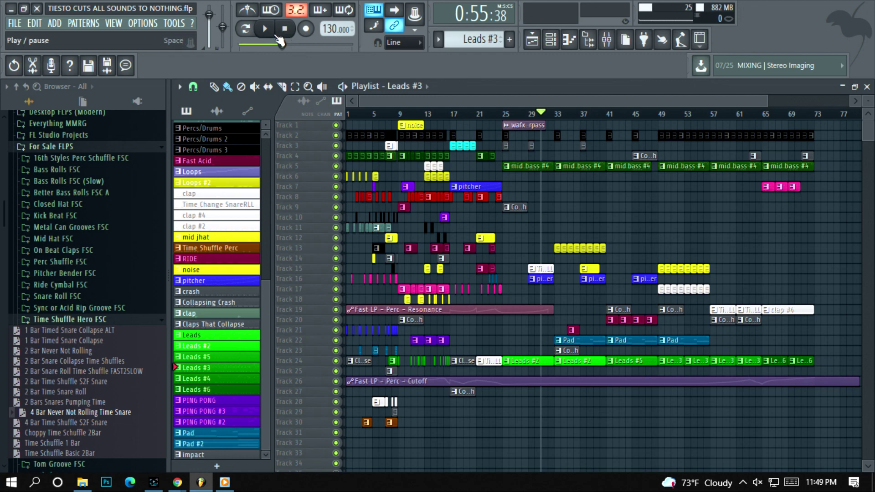
pyautogui.click(153, 482)
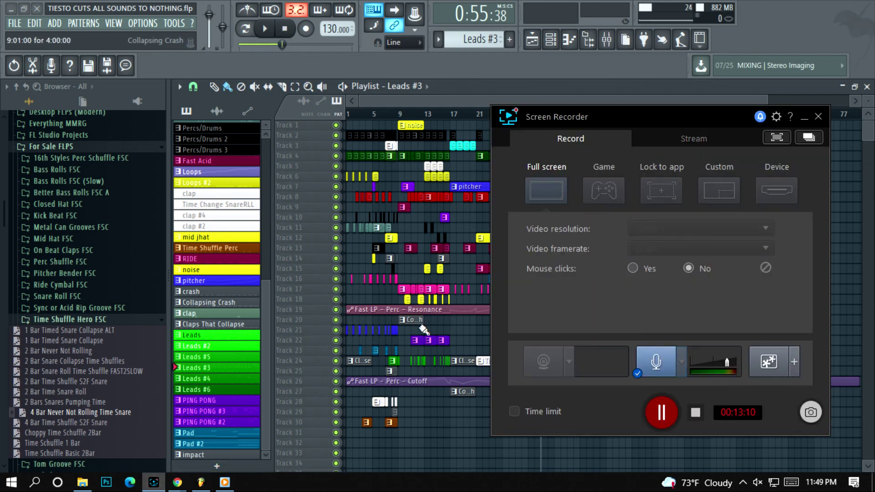